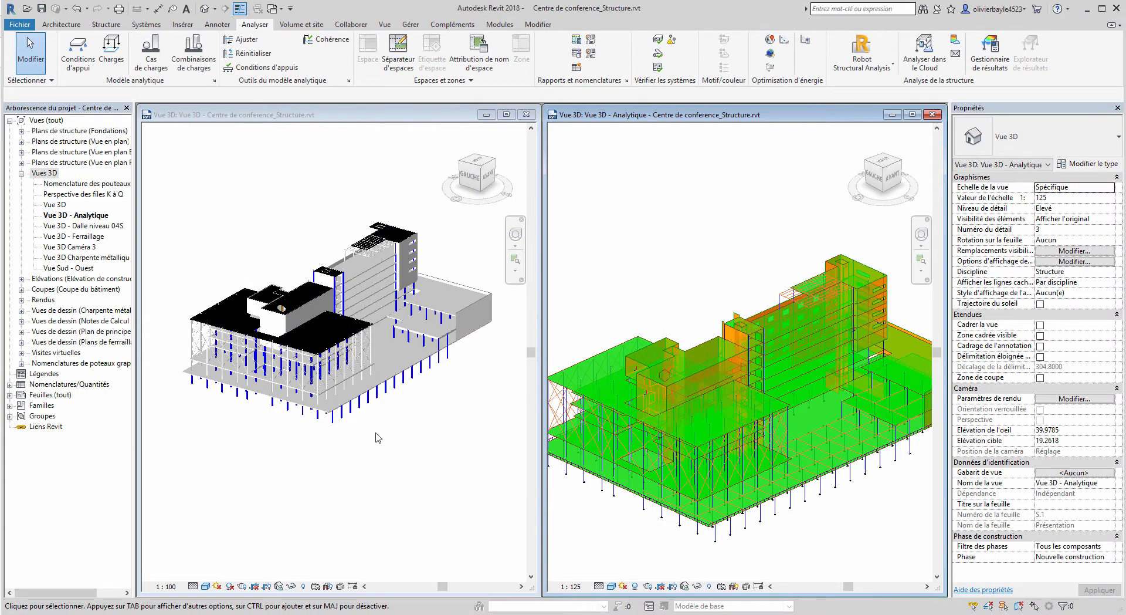
Compare the structural 3D view and the analytical 3D view of the building from new angles
click(410, 463)
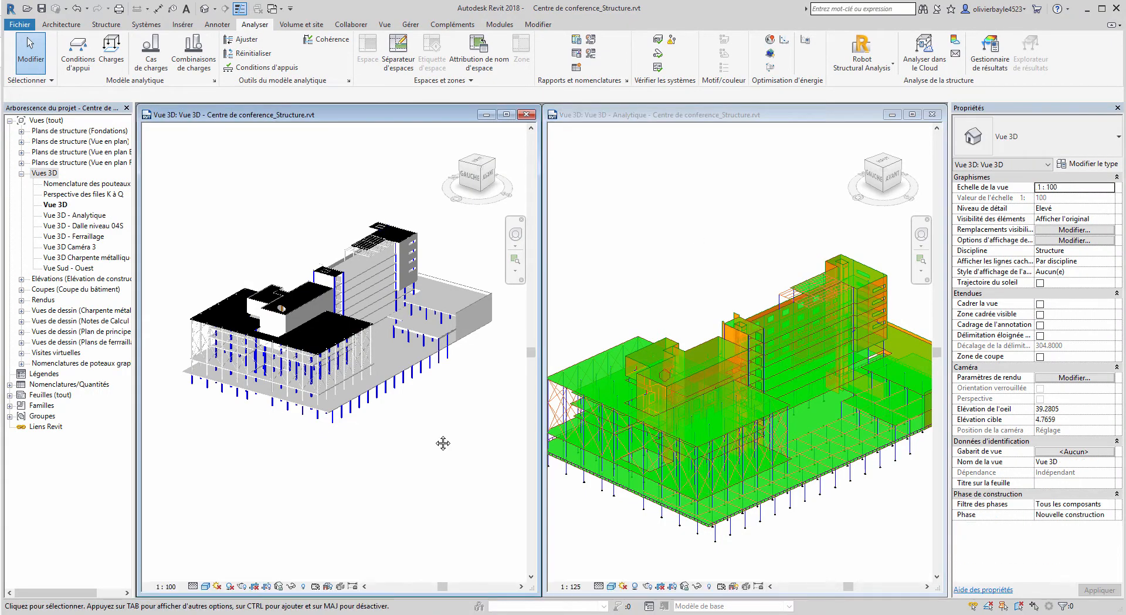
shift+middle_drag(440, 443, 414, 448)
click(759, 399)
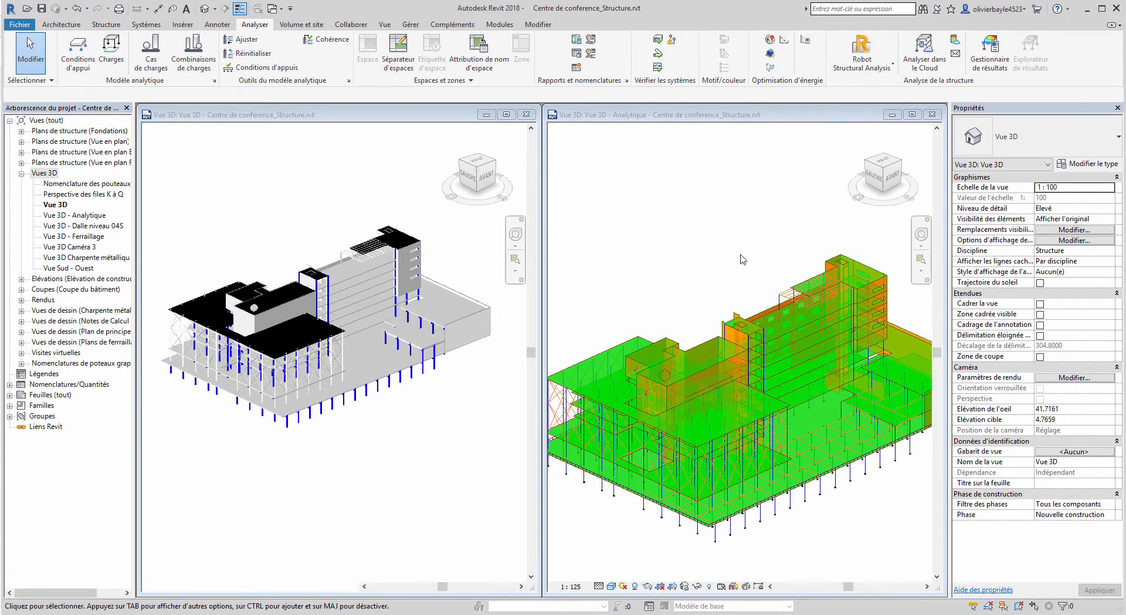
shift+middle_drag(758, 399, 822, 375)
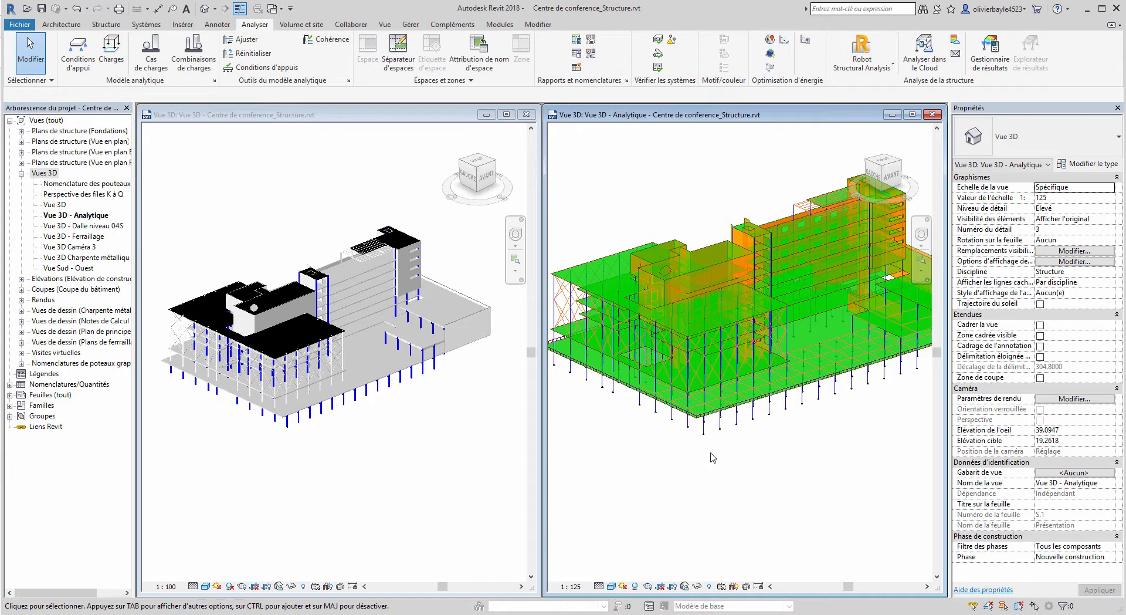
Examine the support conditions at the column bases and beneath the walls in the analytical 3D view
scroll(712, 458, up, 10)
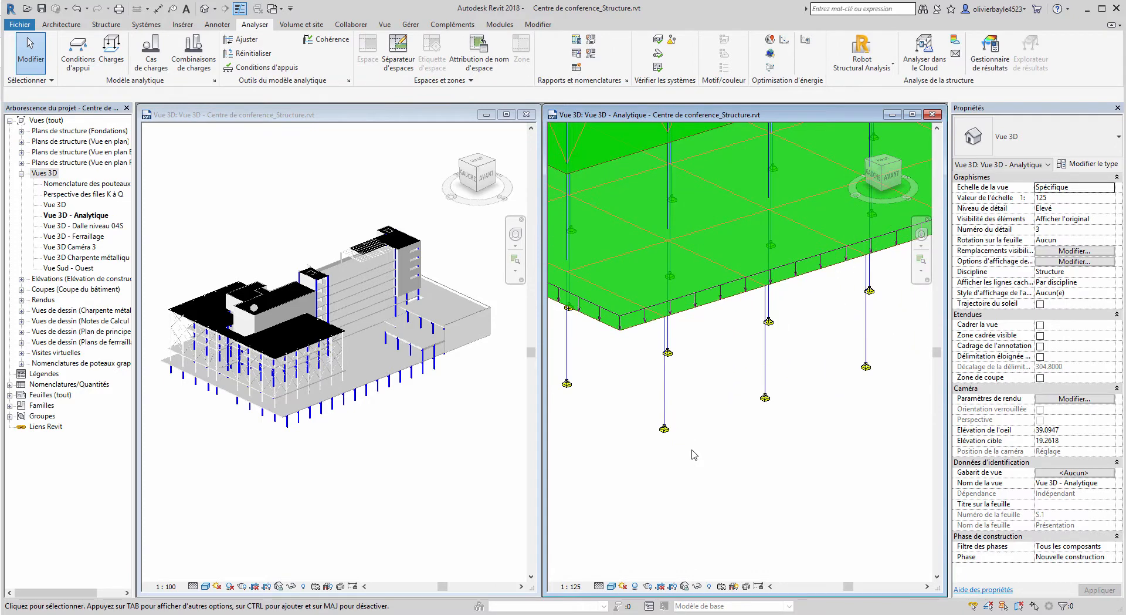
scroll(693, 455, down, 5)
middle_drag(817, 437, 1114, 264)
scroll(758, 368, up, 3)
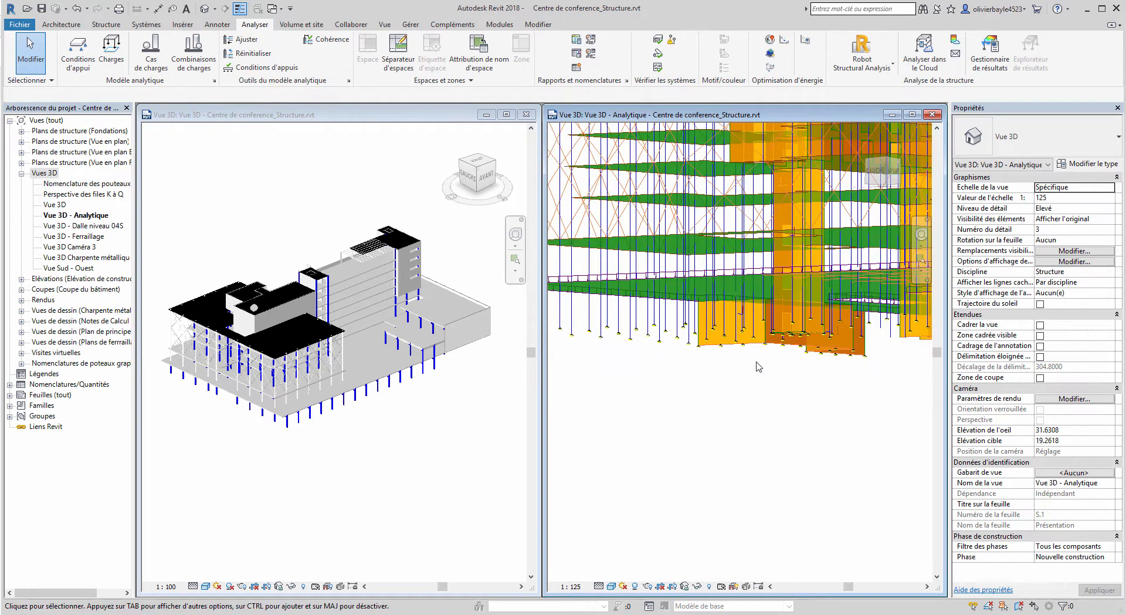
scroll(759, 367, up, 5)
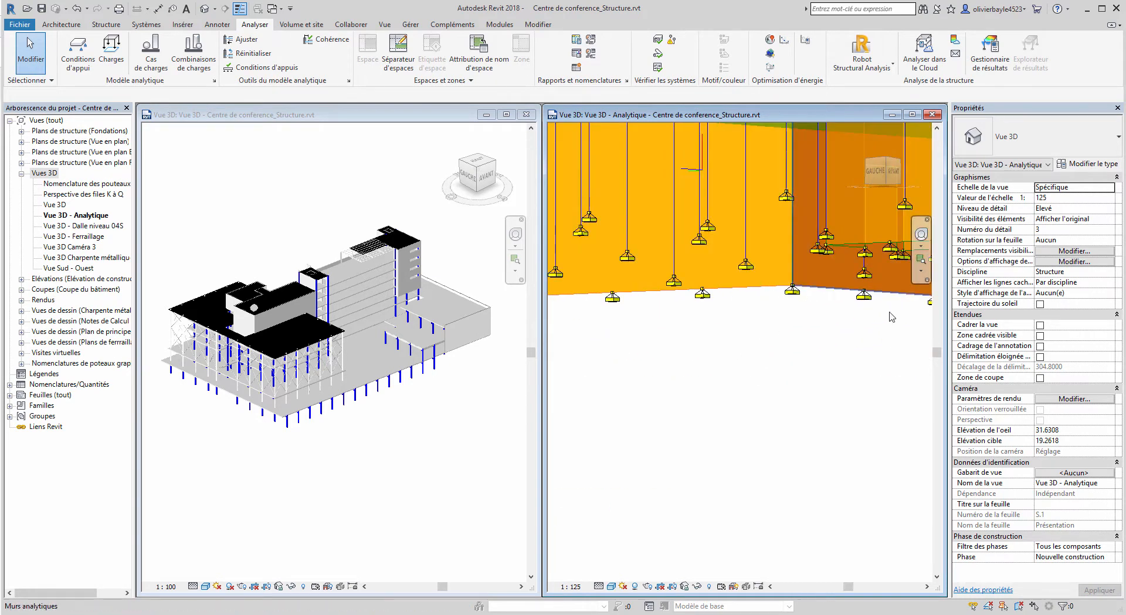
scroll(655, 341, down, 5)
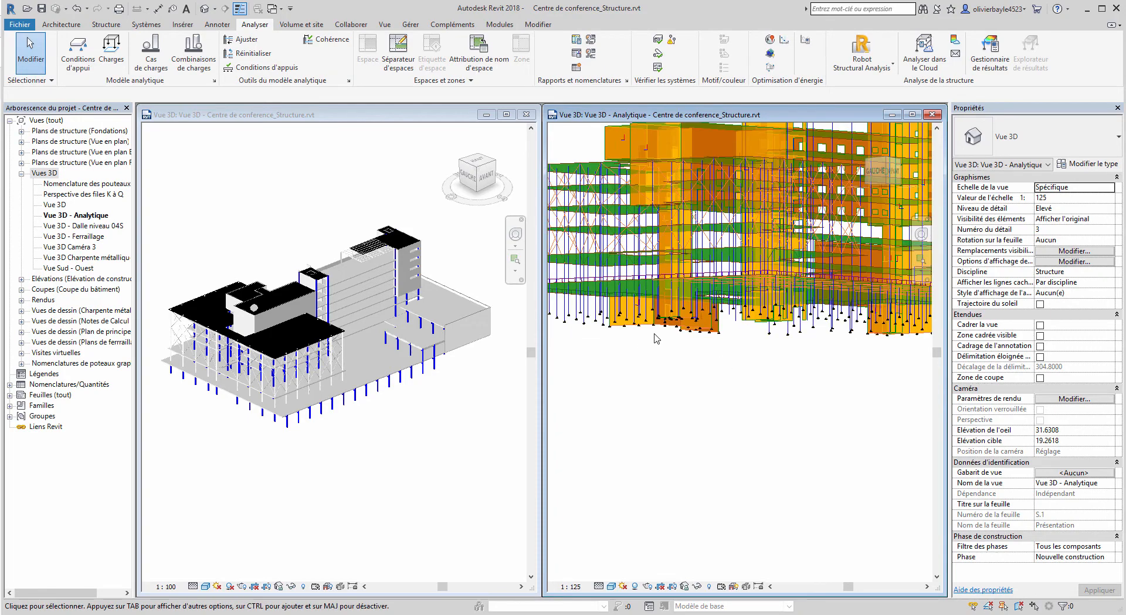
scroll(658, 336, down, 2)
shift+middle_drag(669, 336, 709, 439)
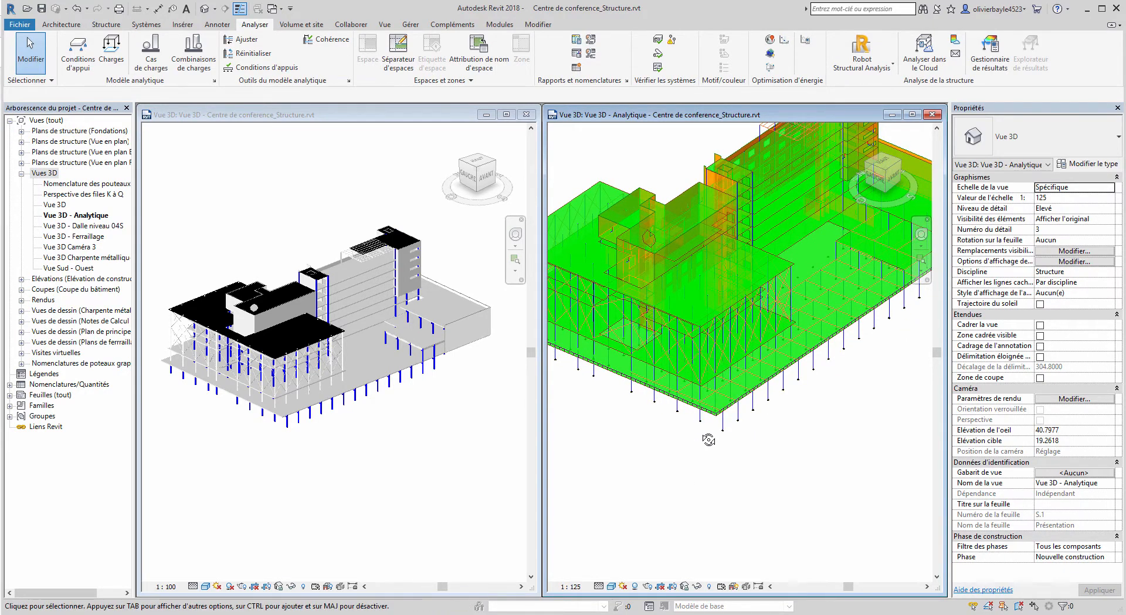
Temporarily isolate the categories of the base slab and its surface load in the analytical view
scroll(719, 413, up, 2)
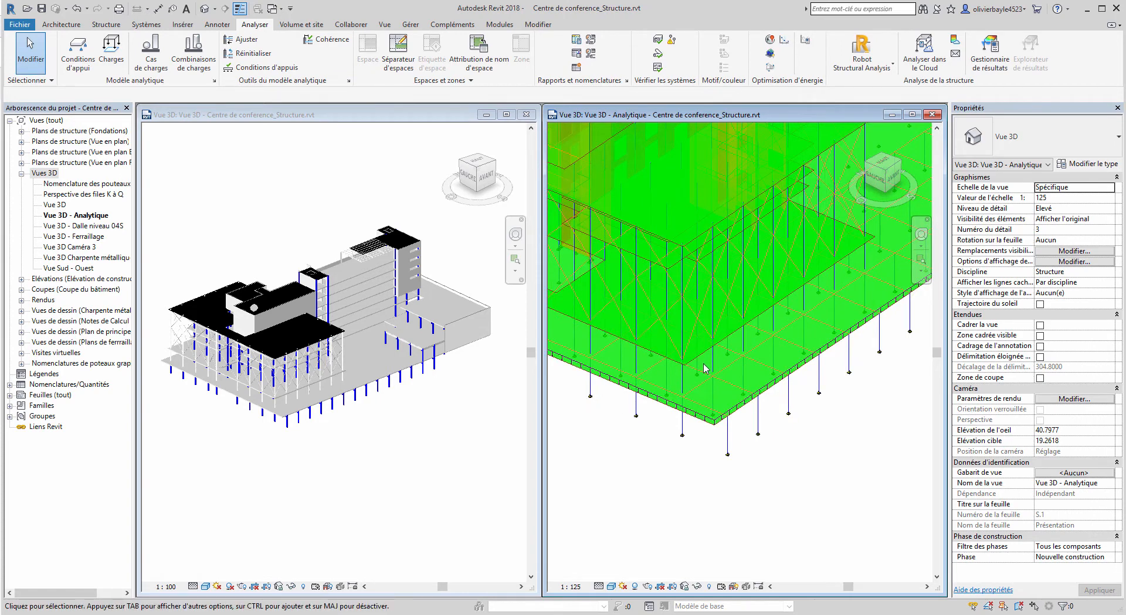
middle_drag(712, 306, 737, 151)
scroll(726, 436, up, 2)
shift+middle_drag(725, 435, 702, 435)
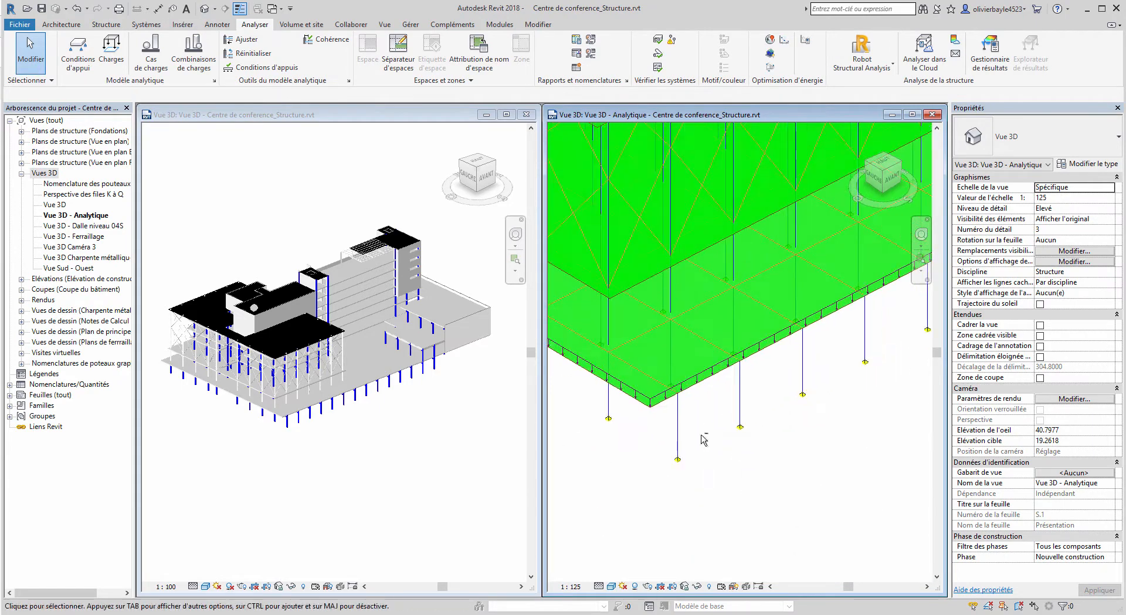
click(643, 399)
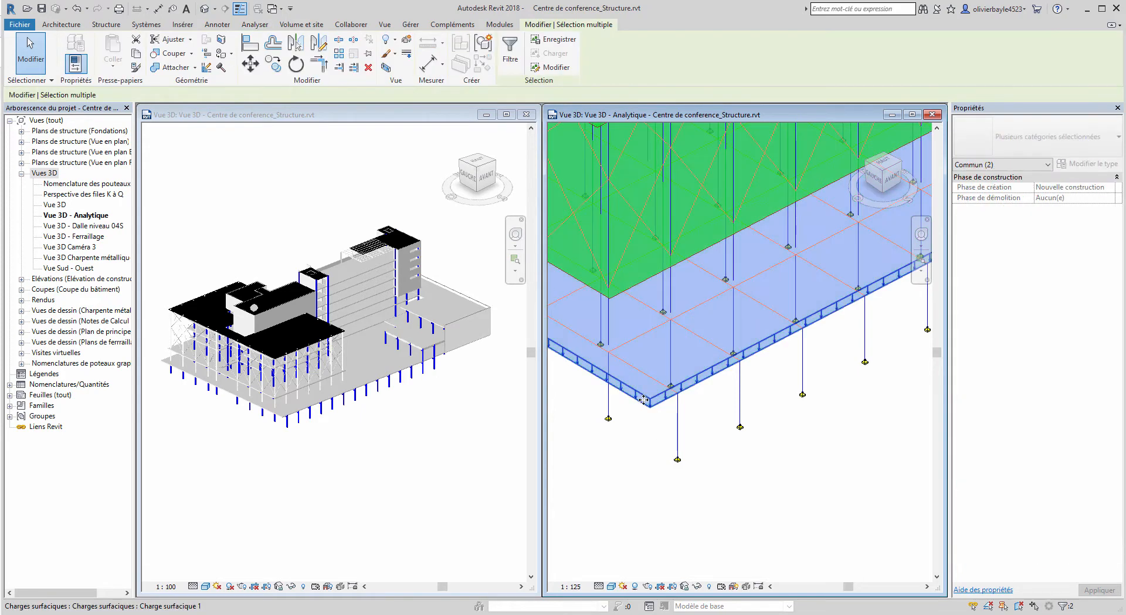
click(697, 586)
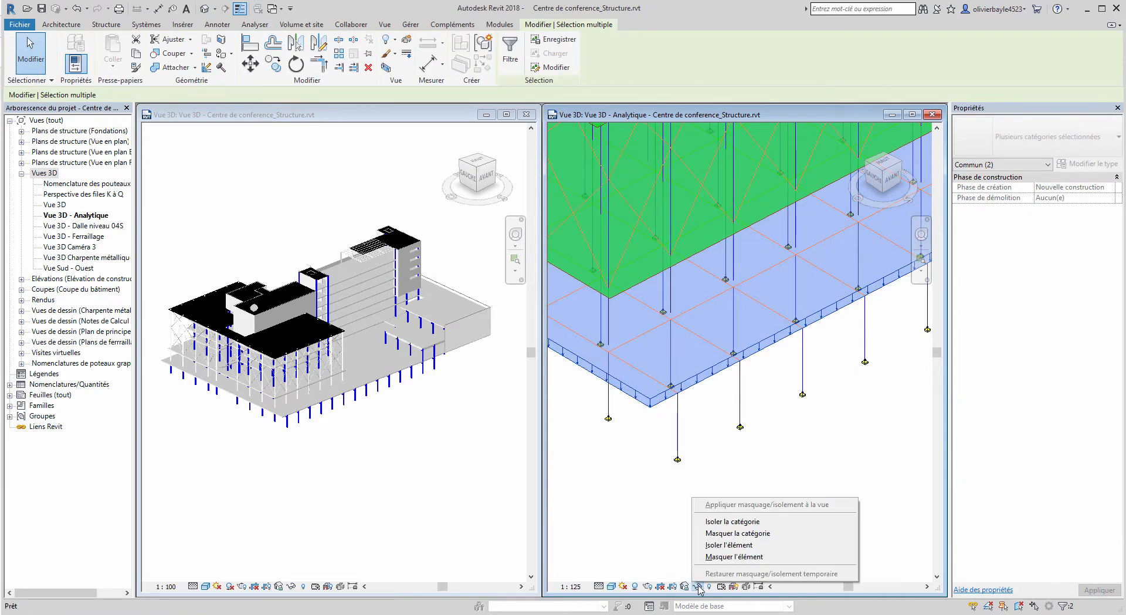
click(721, 522)
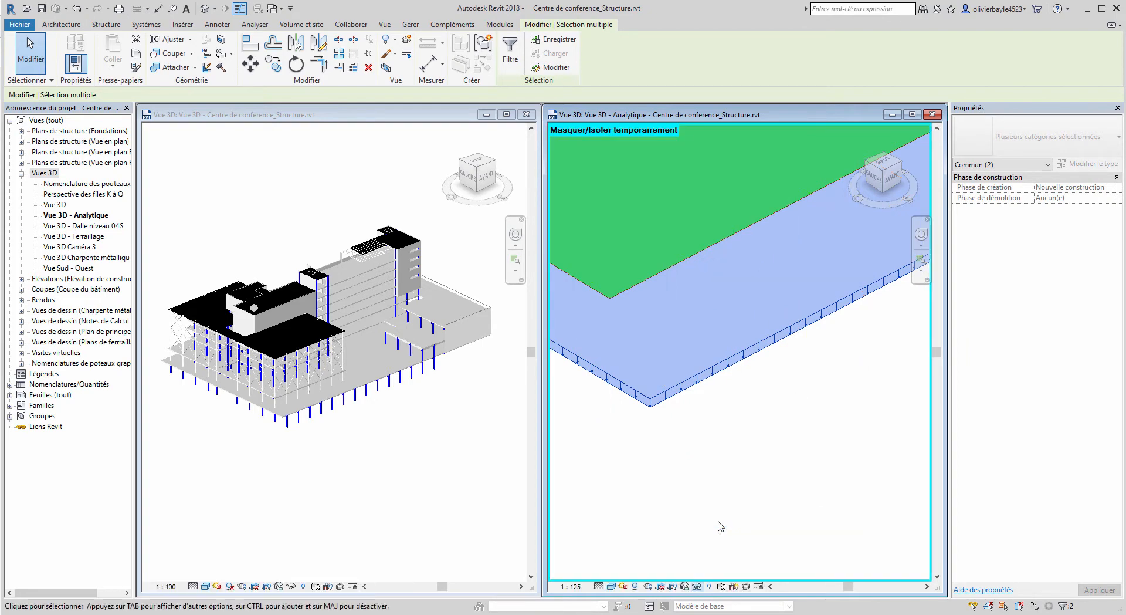
shift+middle_drag(730, 516, 696, 483)
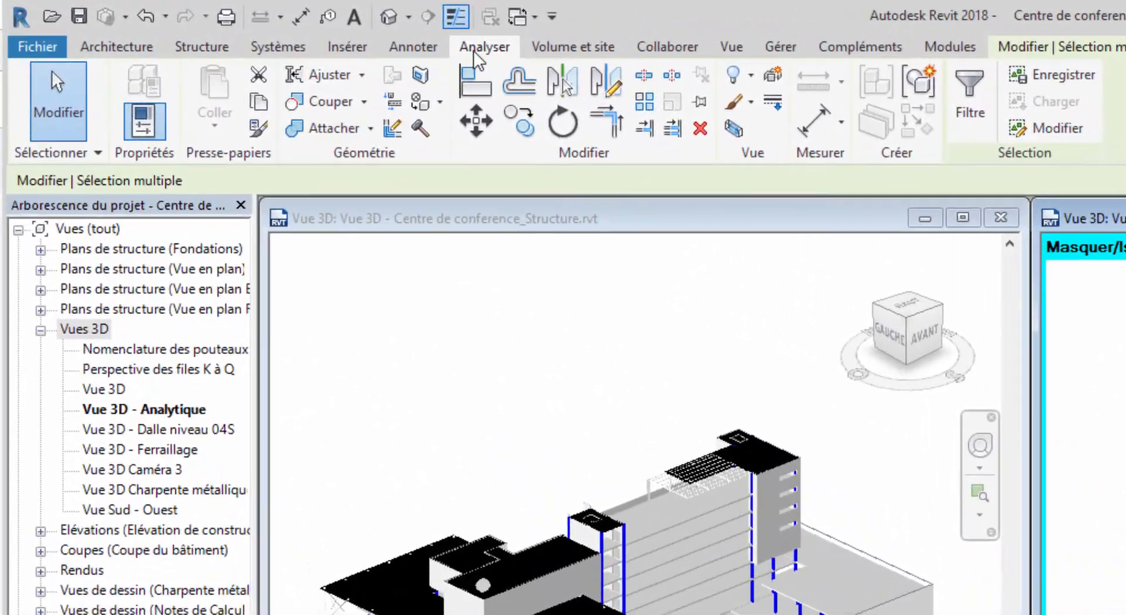
Start a hosted surface load (Charge surfacique hébergée) and set its load case to Exp (2)
click(316, 30)
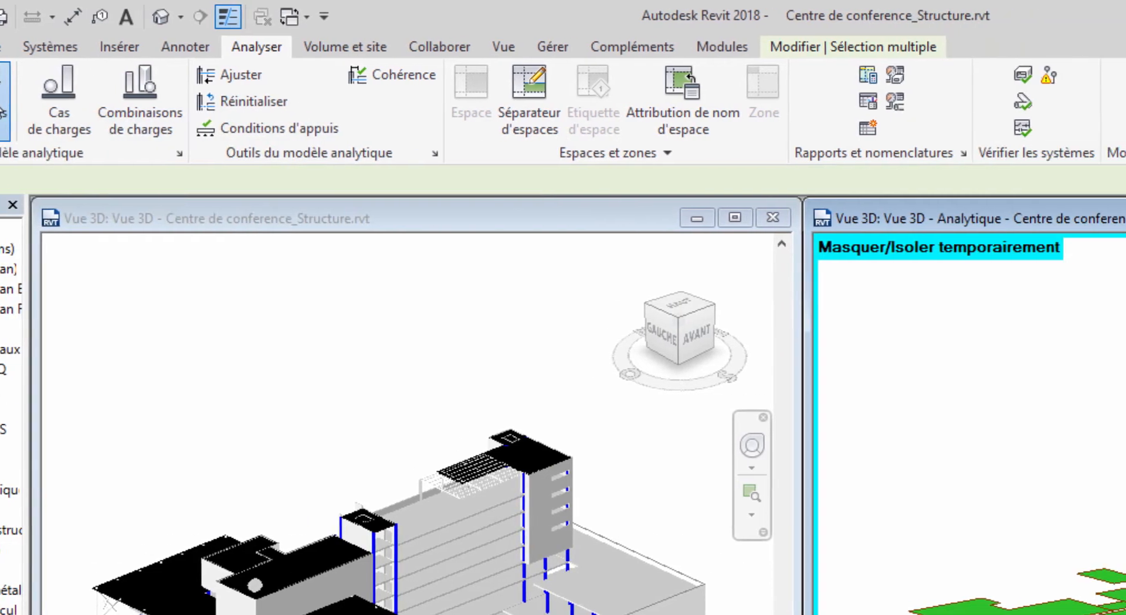
click(212, 99)
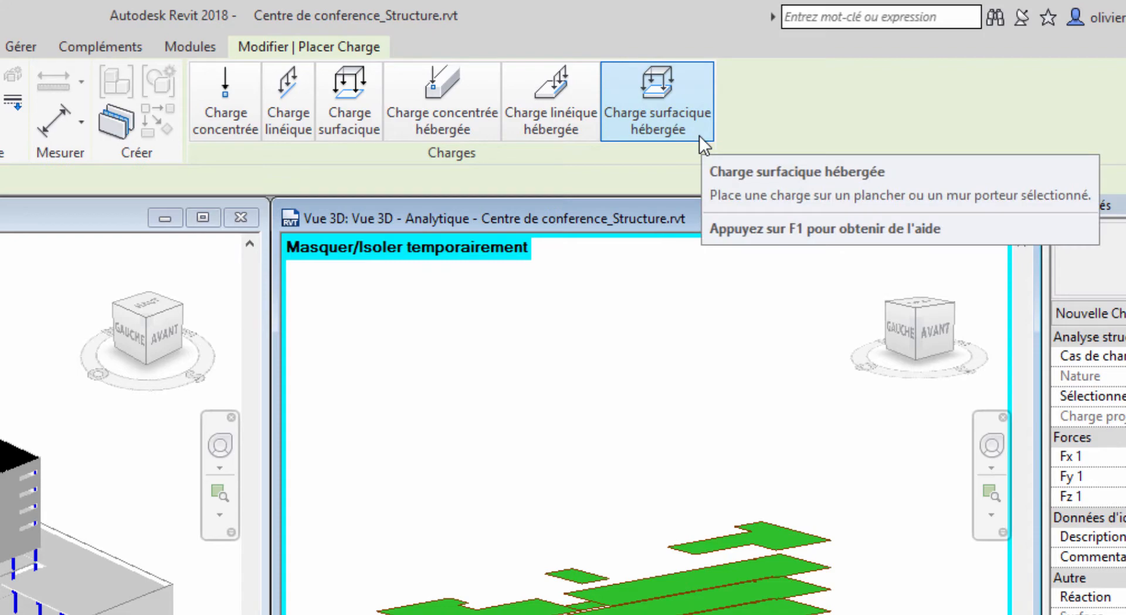
click(649, 104)
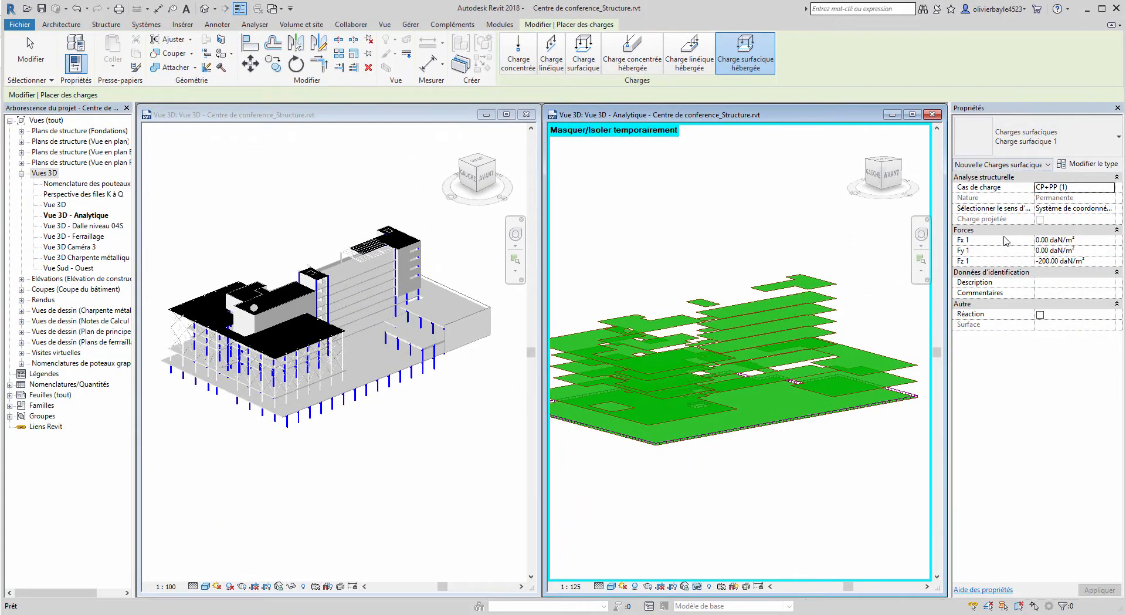
click(1111, 187)
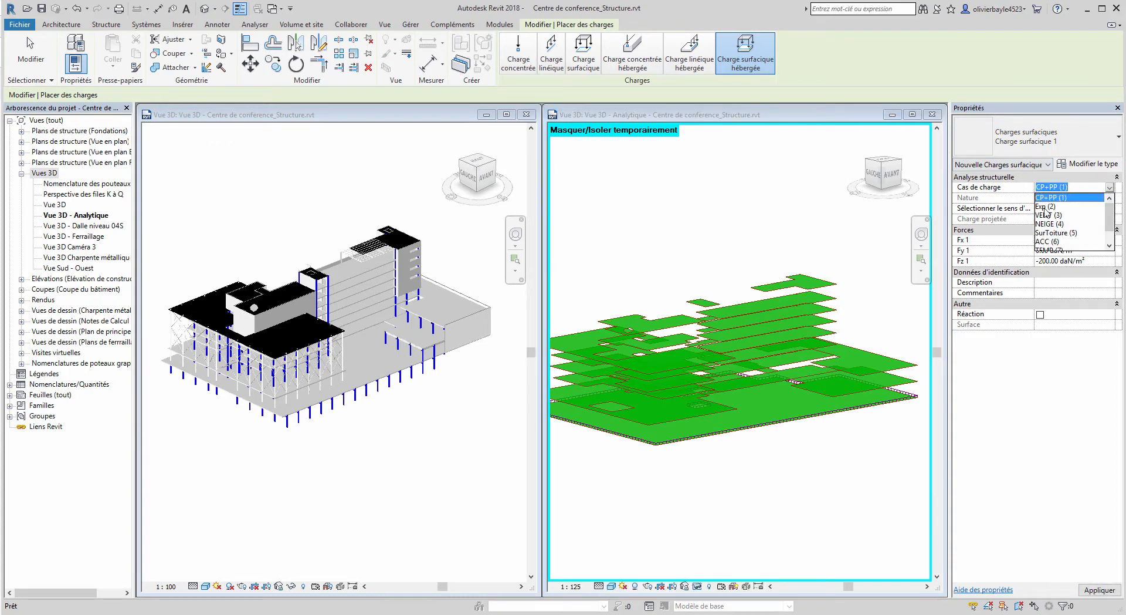
click(1045, 207)
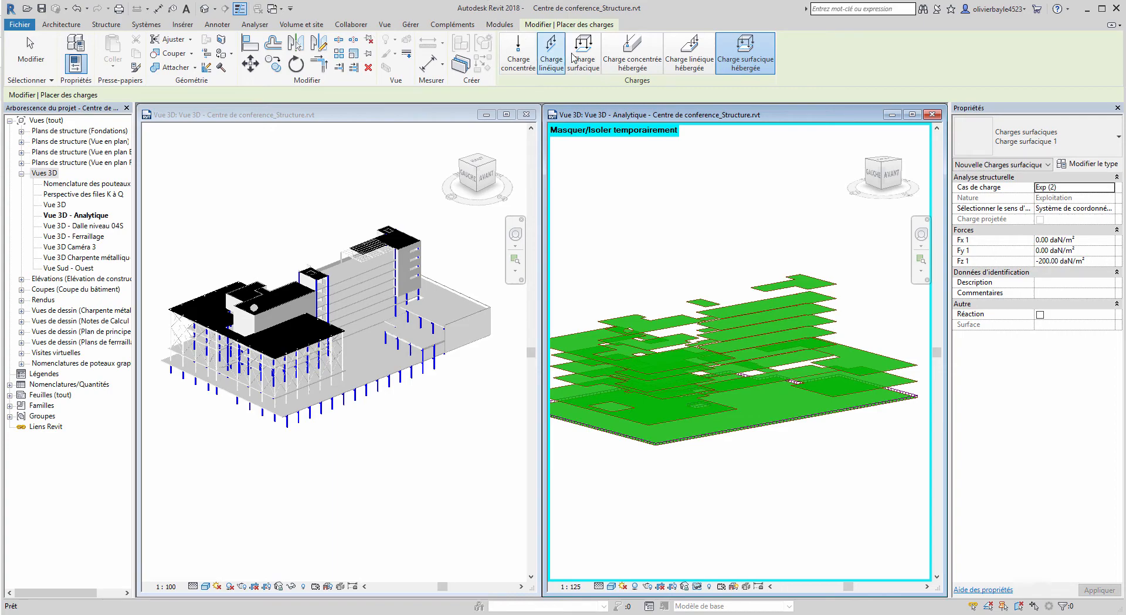
Review the load cases and load natures defined in the structural settings
click(258, 25)
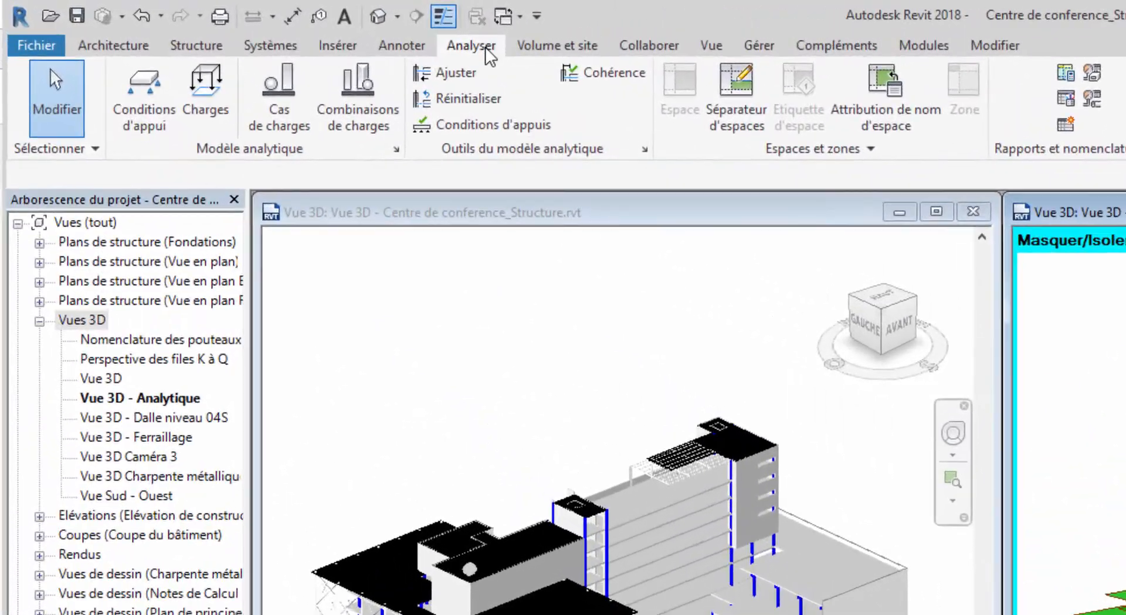
click(282, 114)
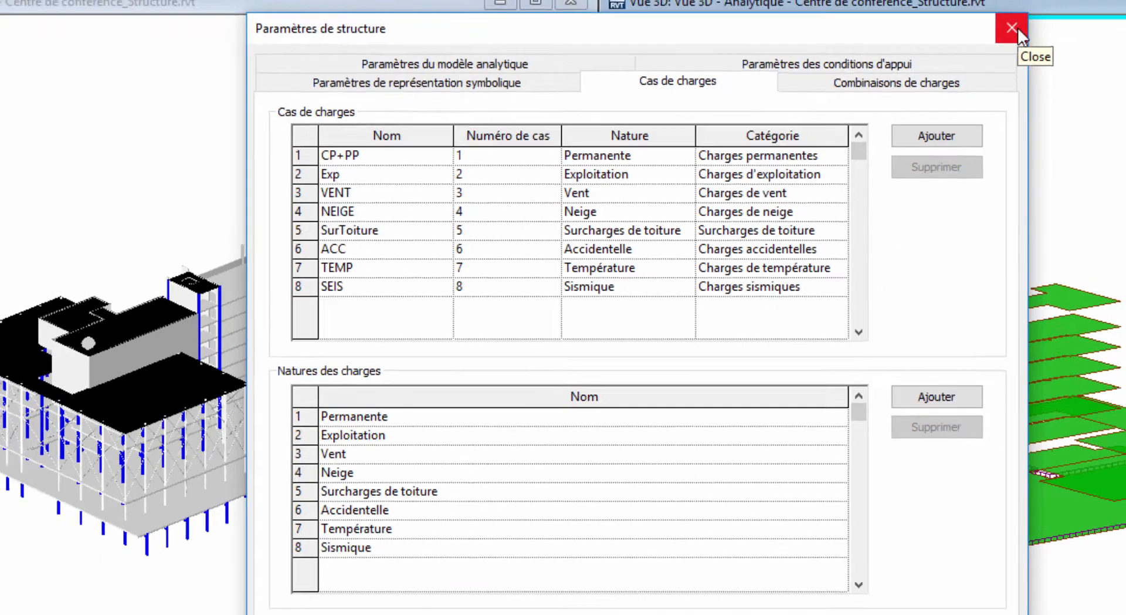
click(1013, 28)
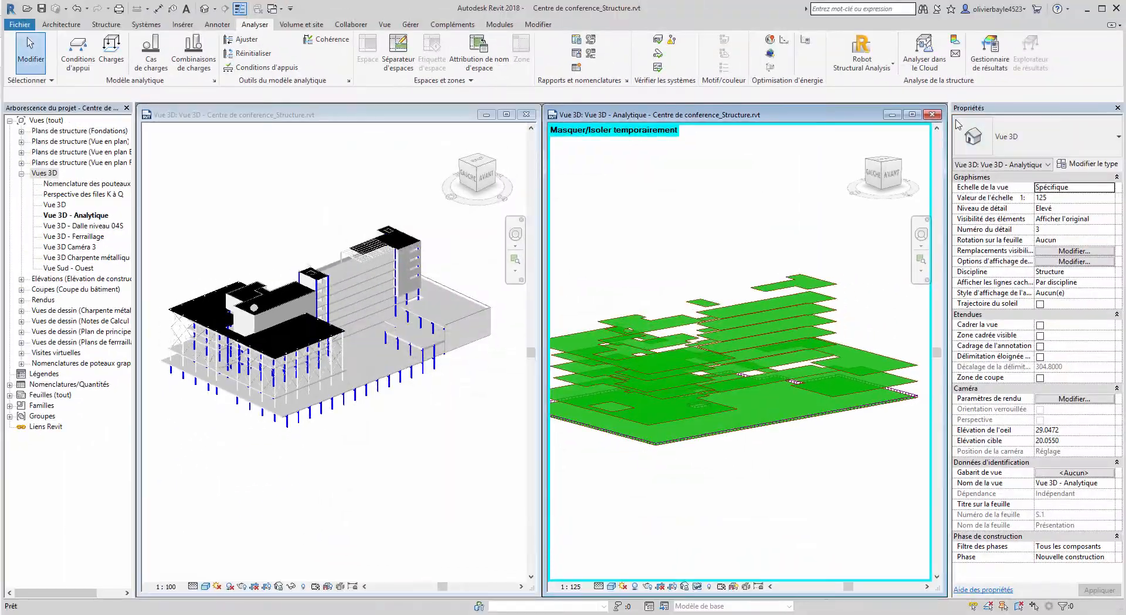
Review the project units for the Structure discipline, including the format settings of the Force unit
click(411, 24)
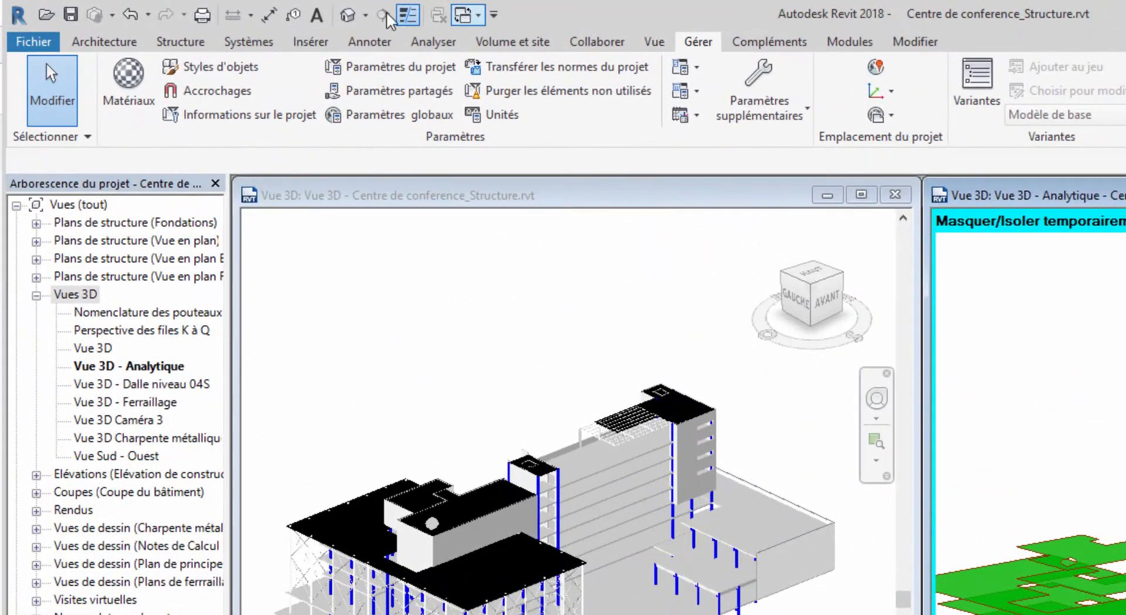
click(496, 115)
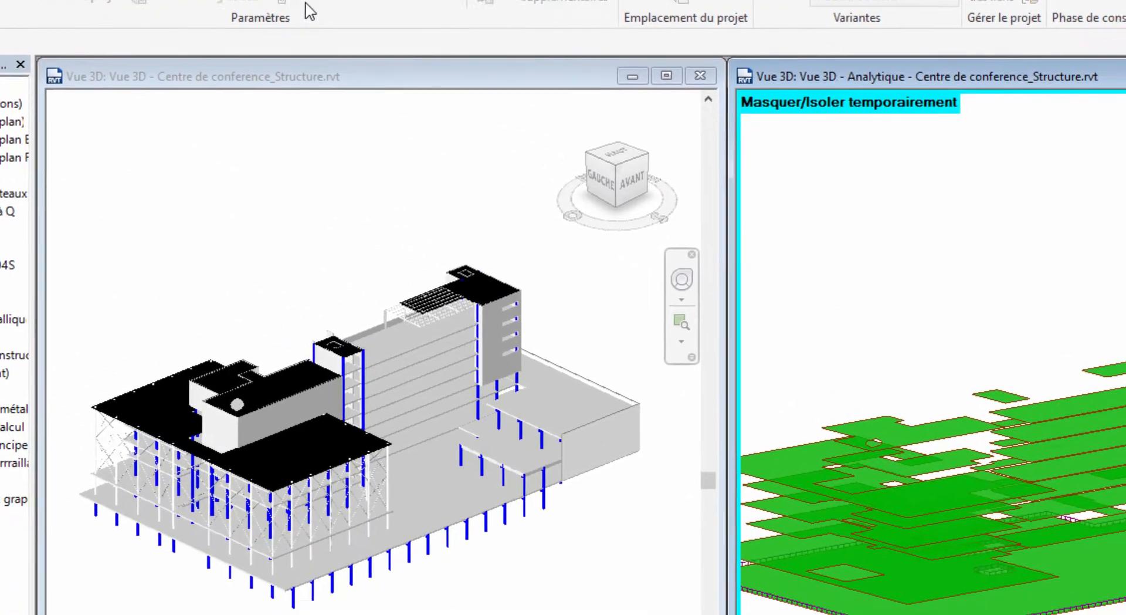
click(733, 101)
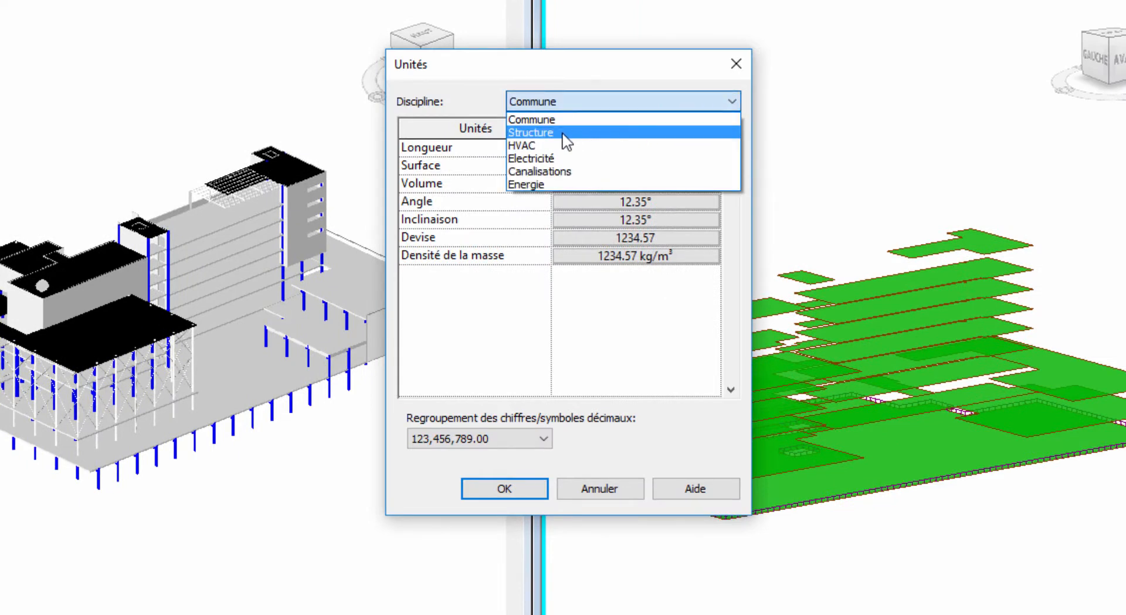
click(562, 134)
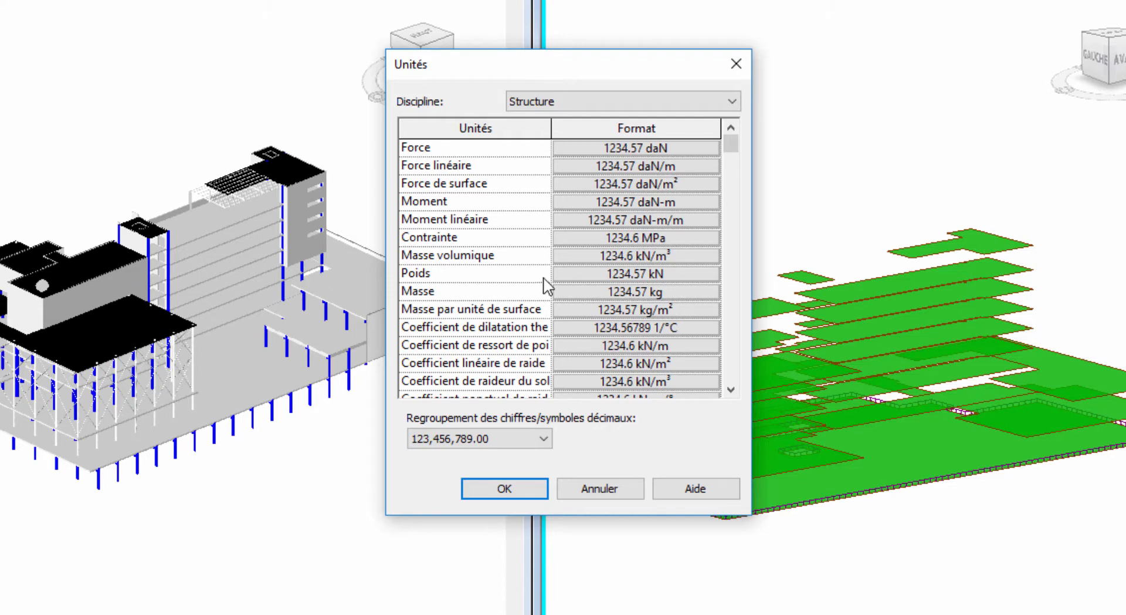
scroll(497, 305, down, 3)
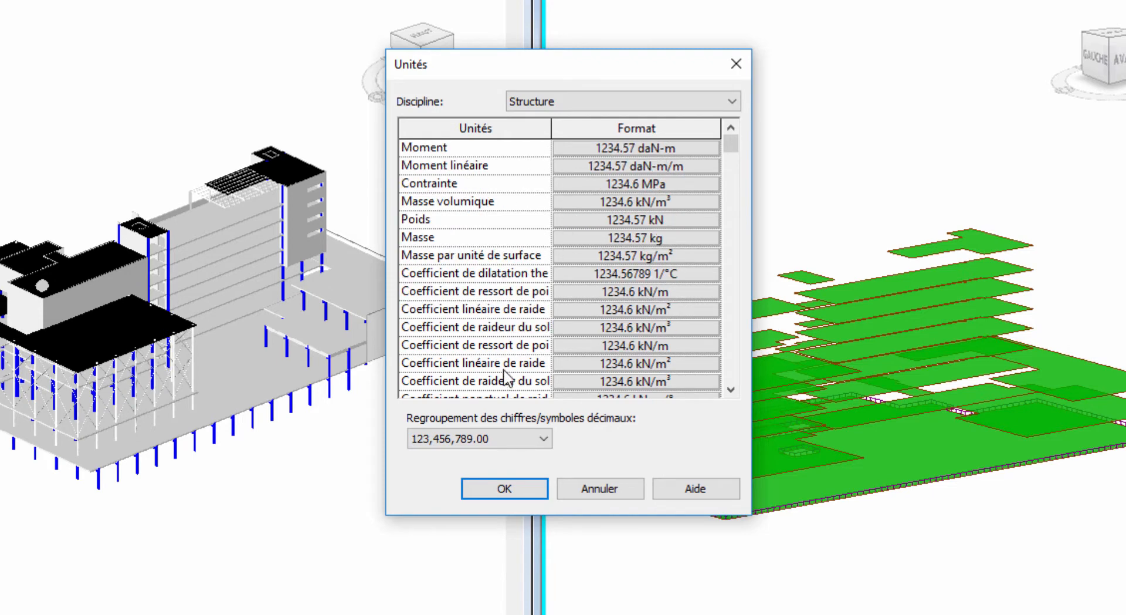
scroll(695, 181, up, 3)
click(685, 148)
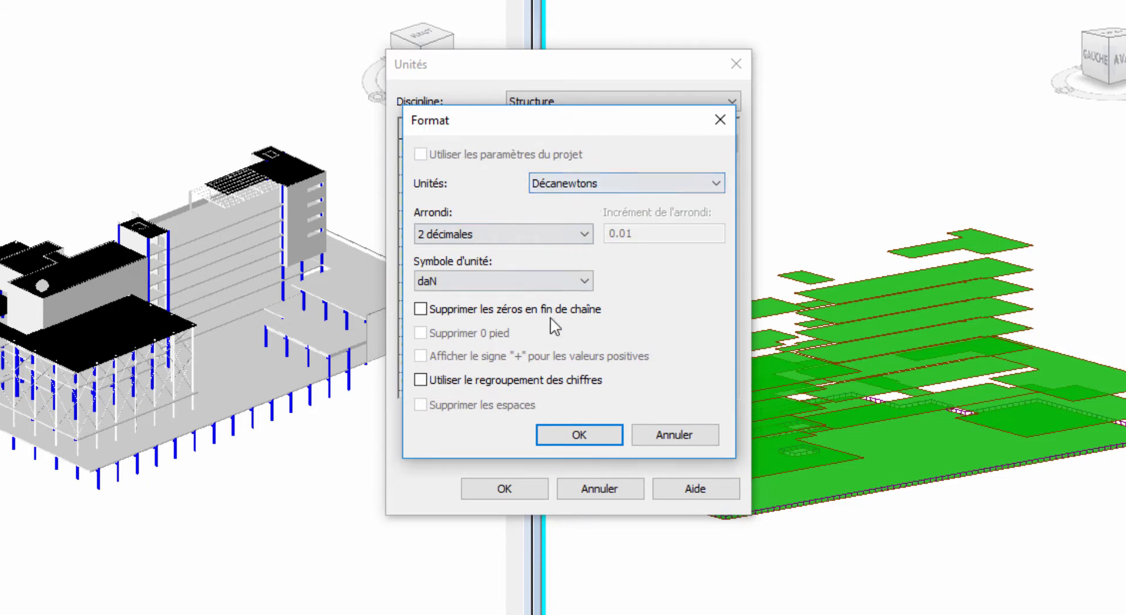
key(Return)
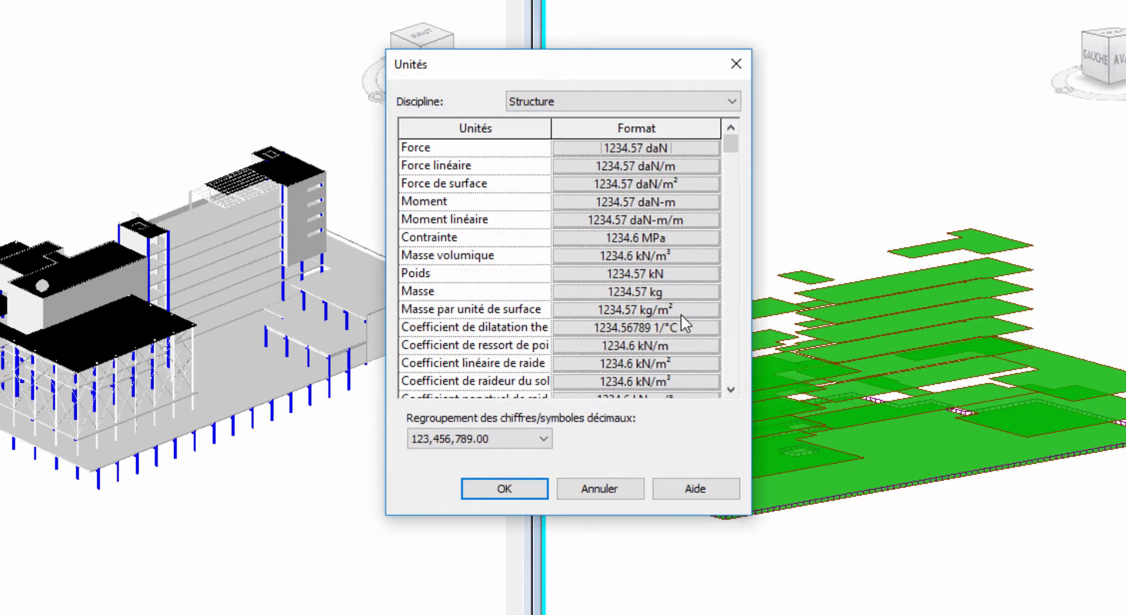
click(513, 488)
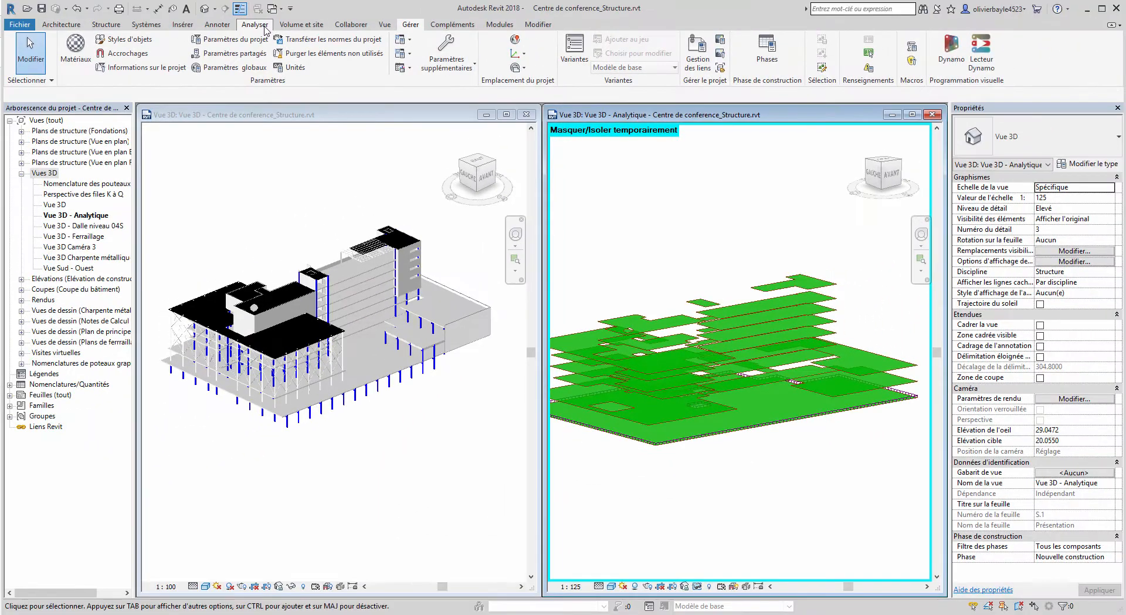
Restart the hosted surface load placement and set the Fz 1 force to -250 daN/m²
click(262, 27)
click(112, 50)
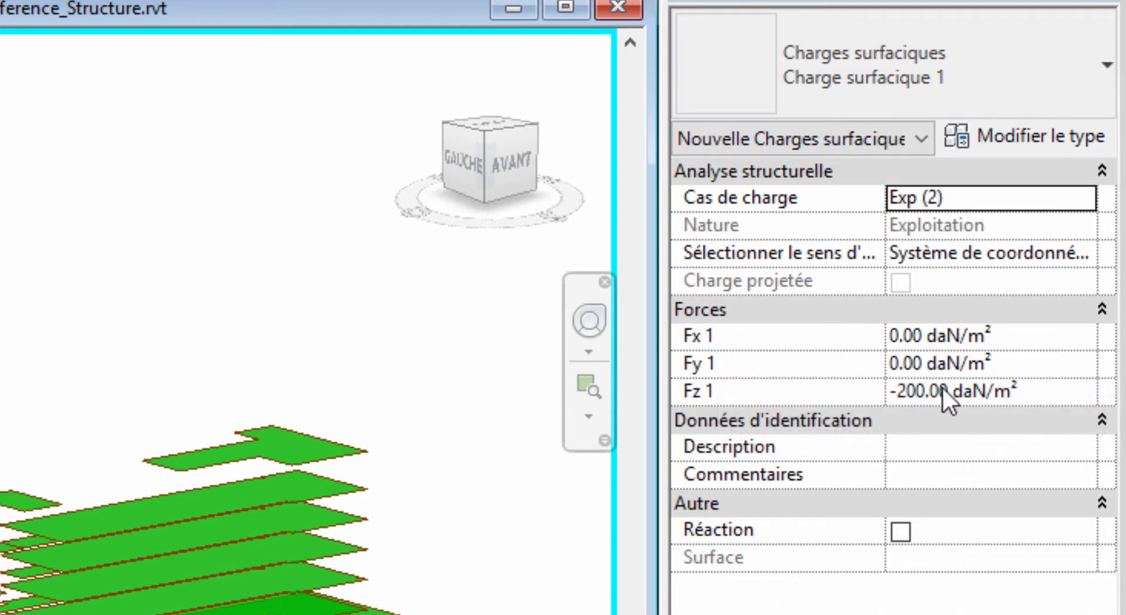
click(927, 387)
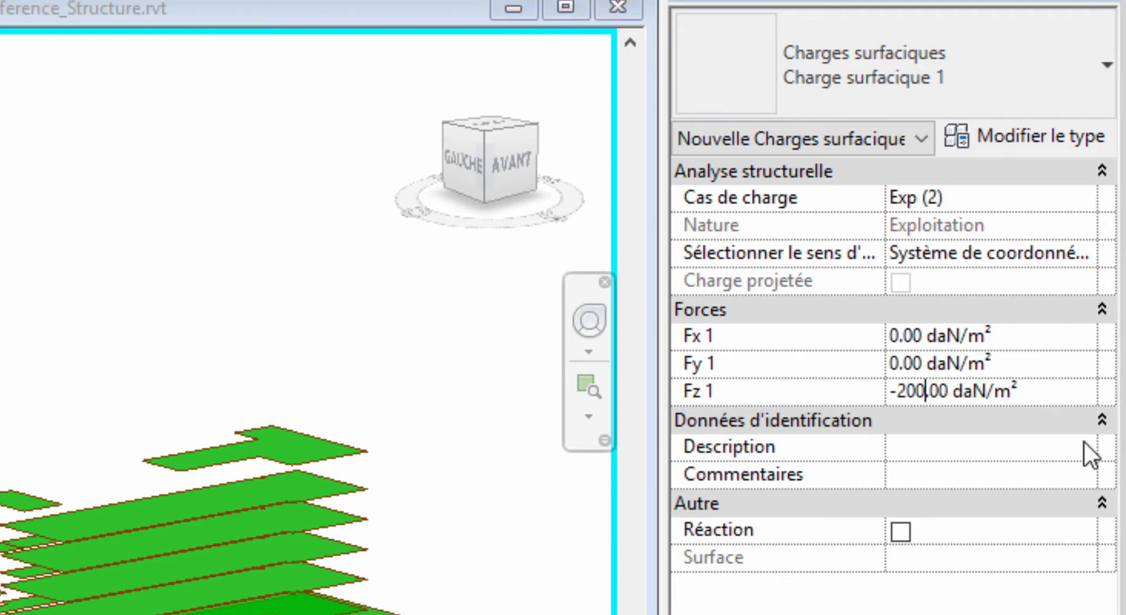
key(BackSpace)
key(BackSpace)
text(50)
click(1065, 388)
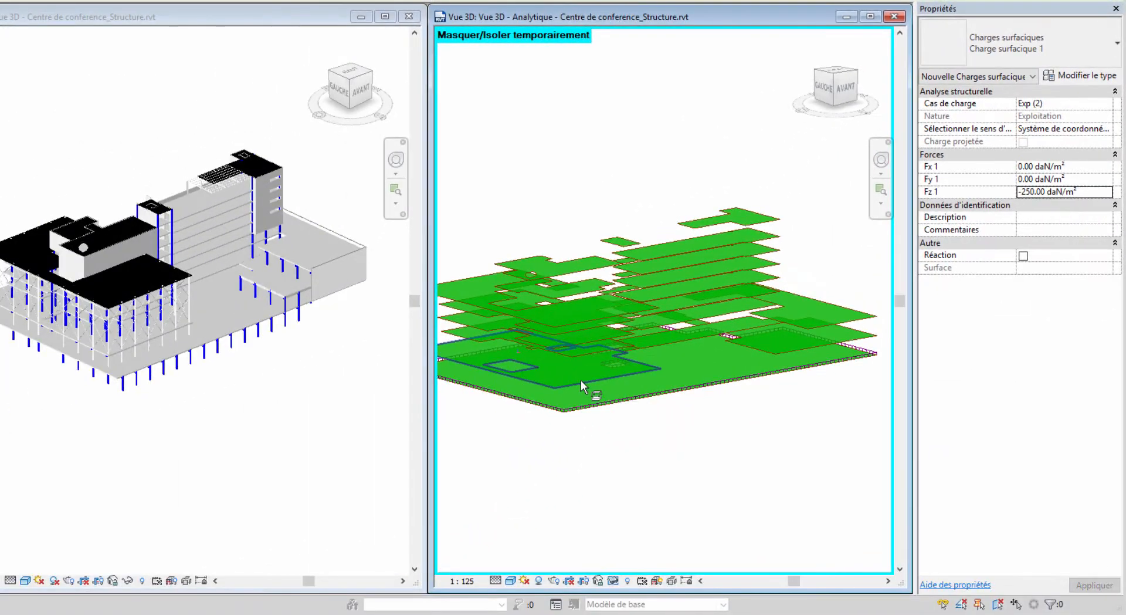
Apply the hosted surface load to the slabs of the front building, the tower's floors and roofs, and the low side wing
scroll(580, 379, up, 5)
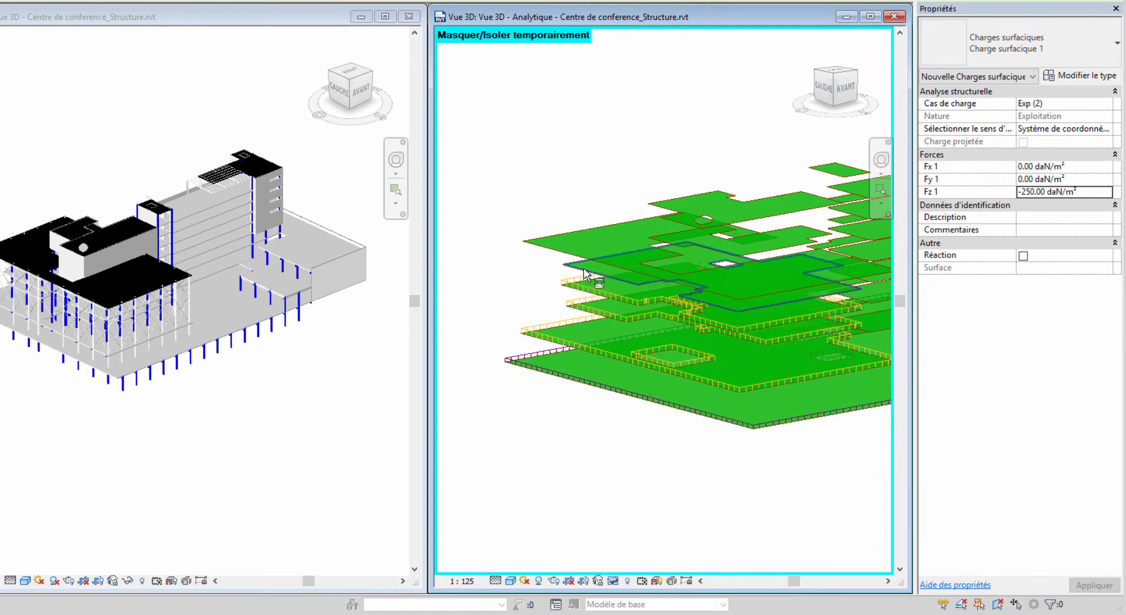
middle_drag(599, 183, 373, 216)
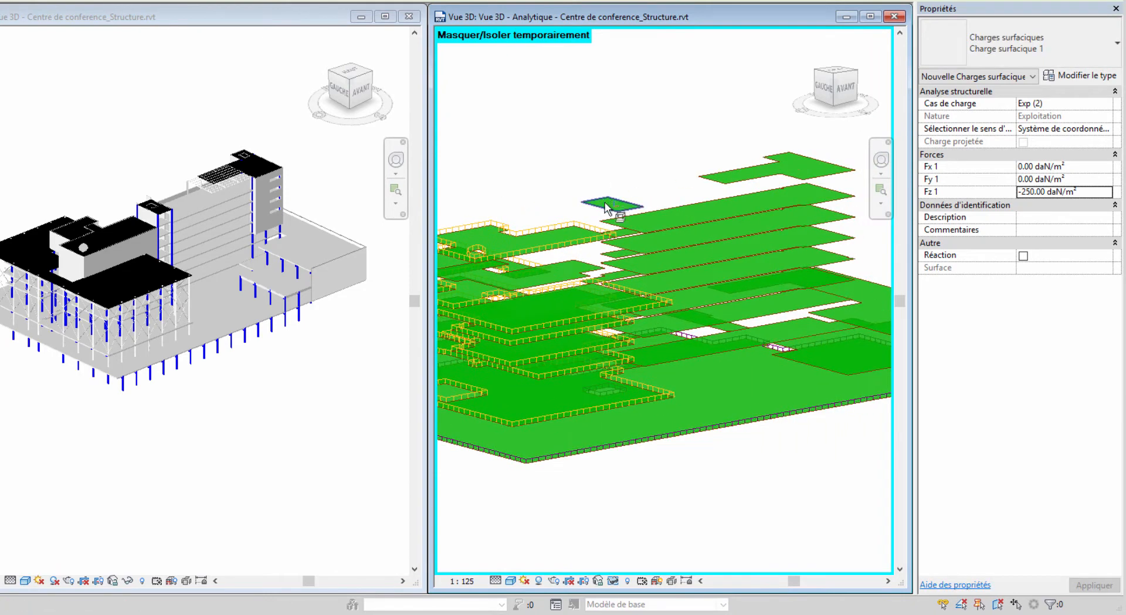
click(845, 169)
click(850, 239)
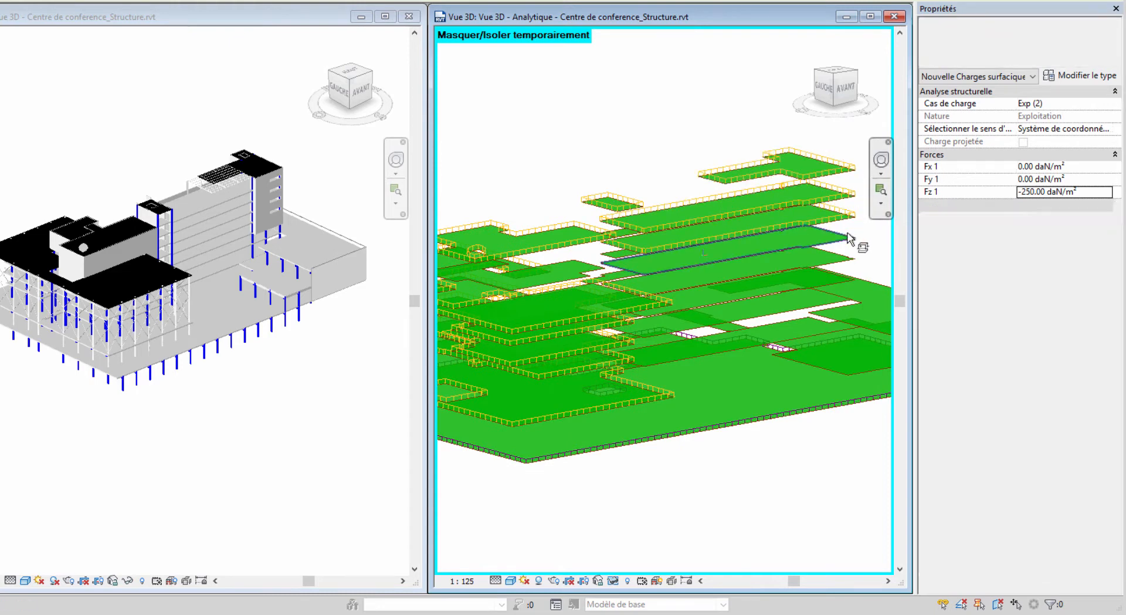
click(850, 259)
click(845, 281)
middle_drag(843, 281, 670, 250)
click(821, 287)
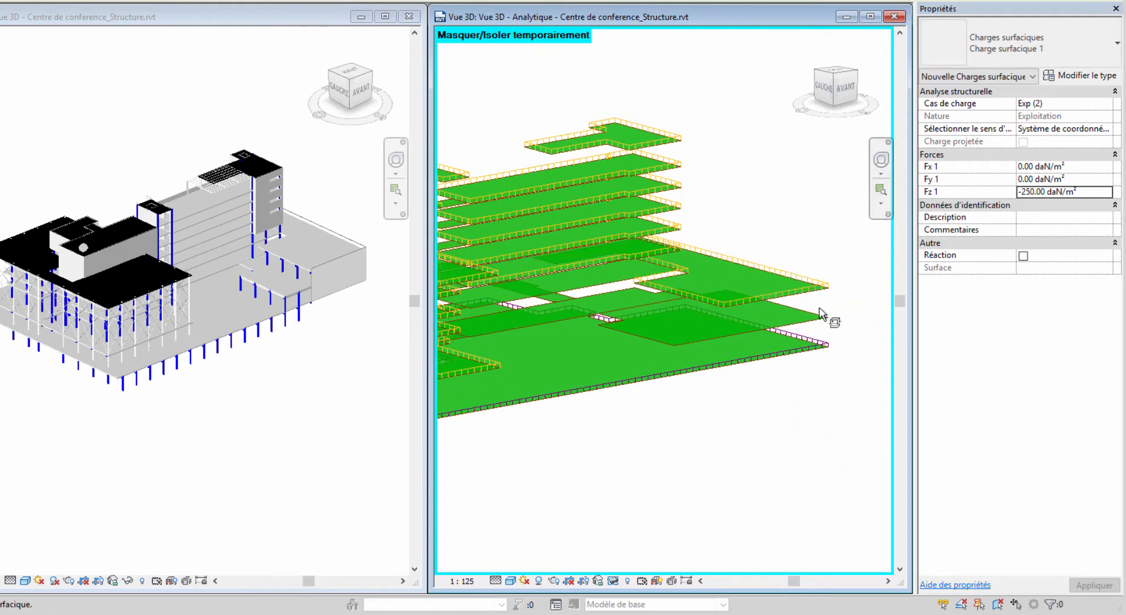
click(820, 316)
click(810, 349)
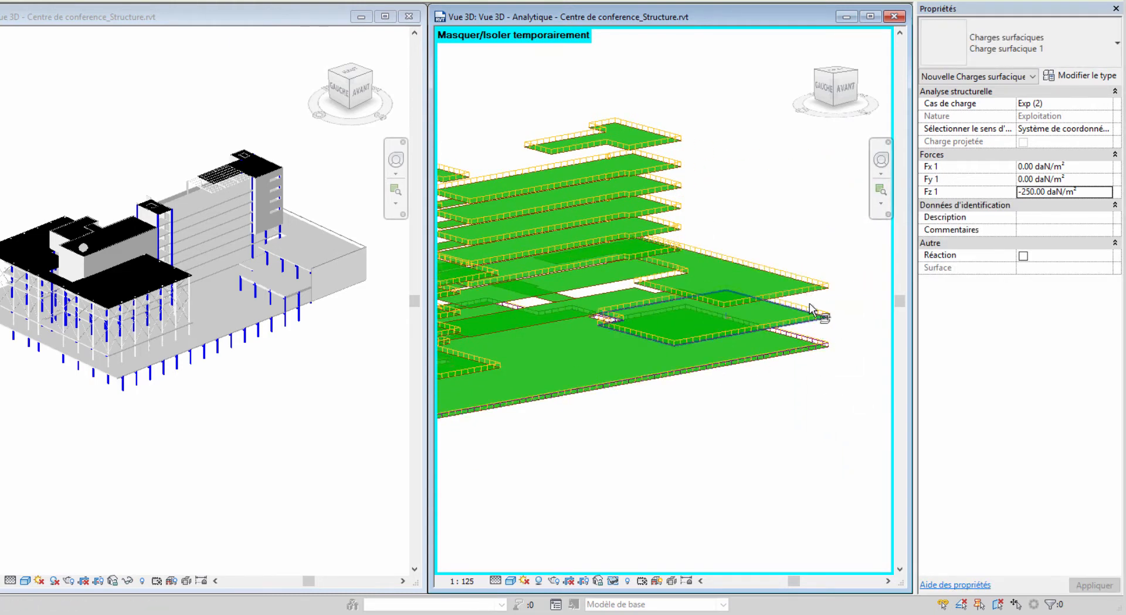
Reset the temporary hide/isolate so the whole analytical model is displayed, and end the load placement
click(613, 580)
click(674, 565)
scroll(543, 308, down, 2)
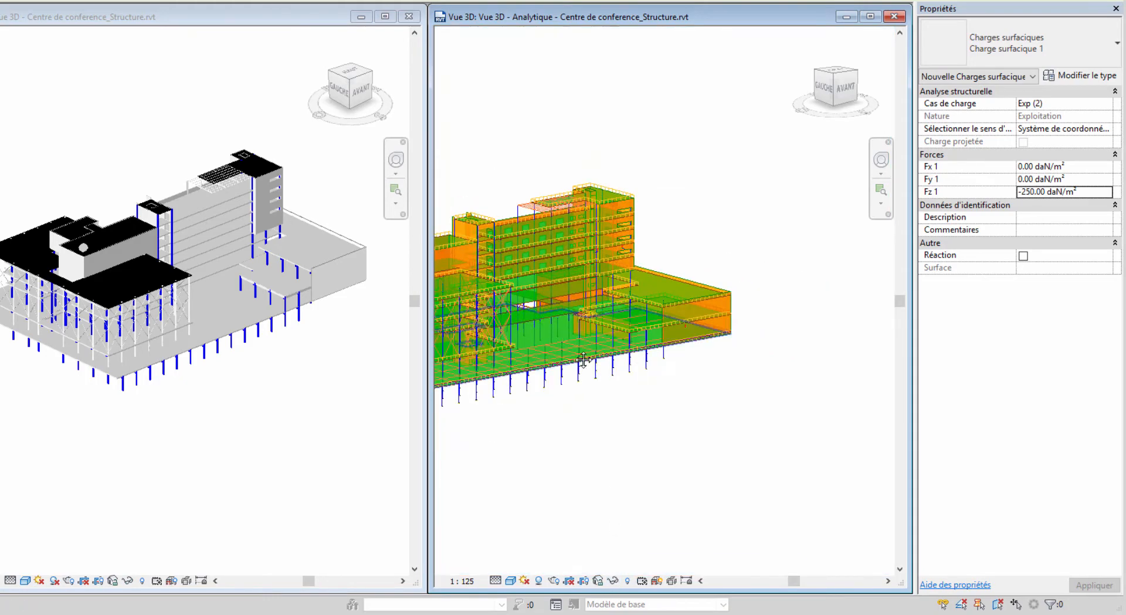
middle_drag(544, 309, 678, 393)
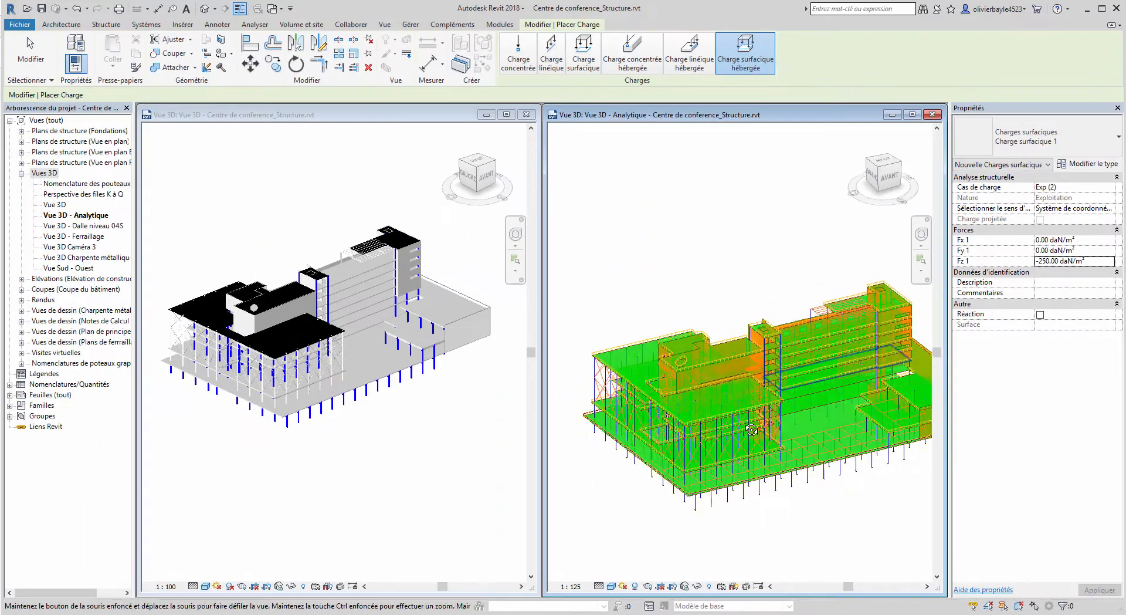
shift+middle_drag(752, 430, 794, 405)
middle_drag(820, 457, 787, 416)
key(Escape)
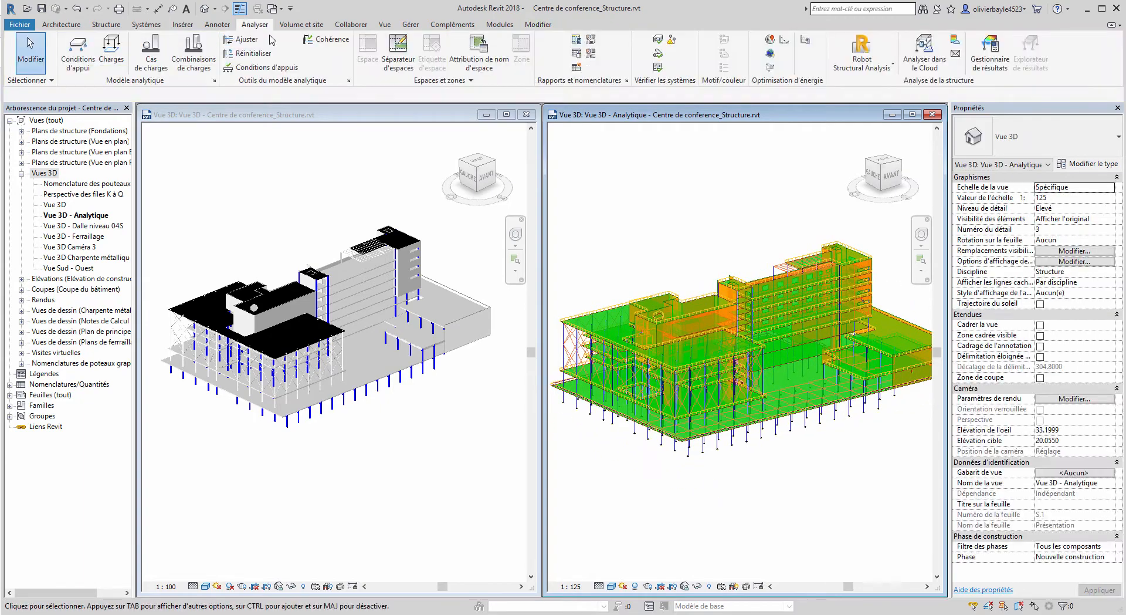
Start the cloud analysis, and open the 3D results of Test 1's Analyse 1 in Autodesk 360 Structural Analysis in the browser
click(926, 65)
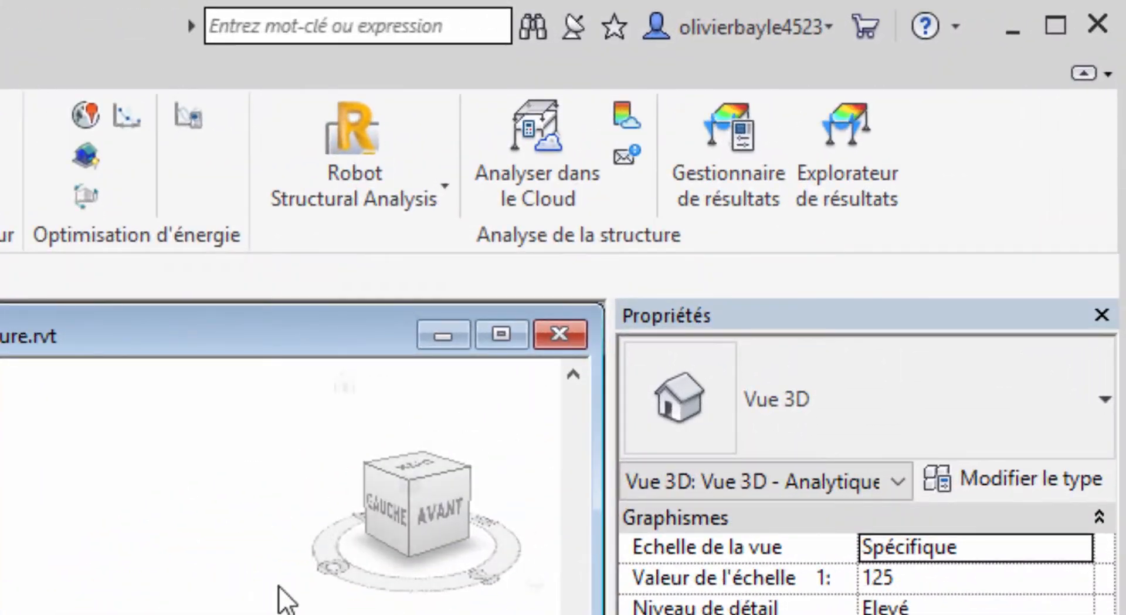
click(630, 122)
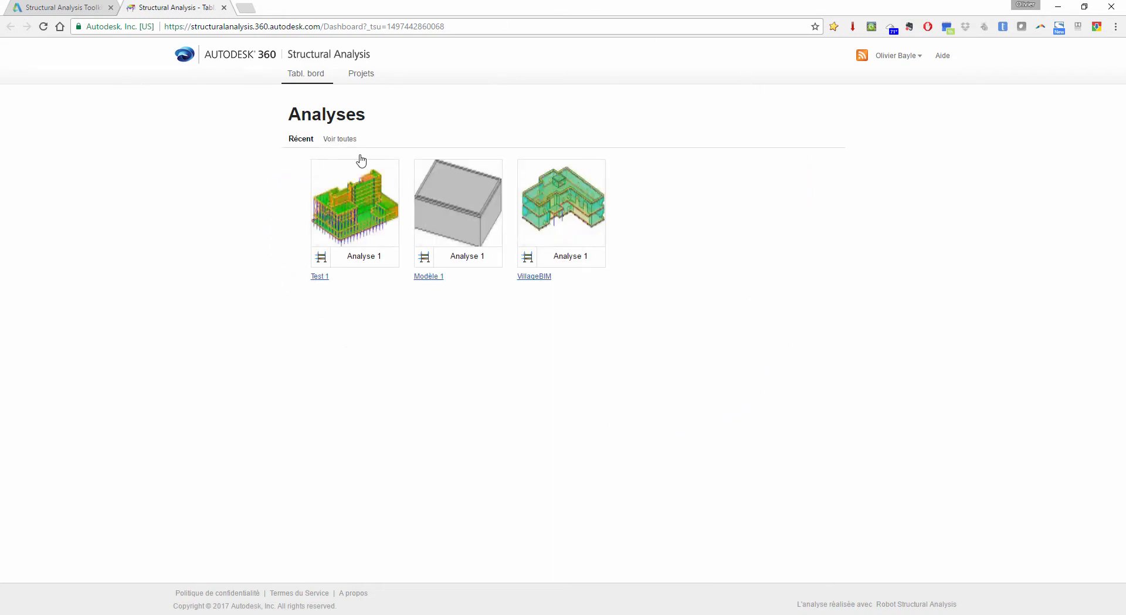
click(358, 213)
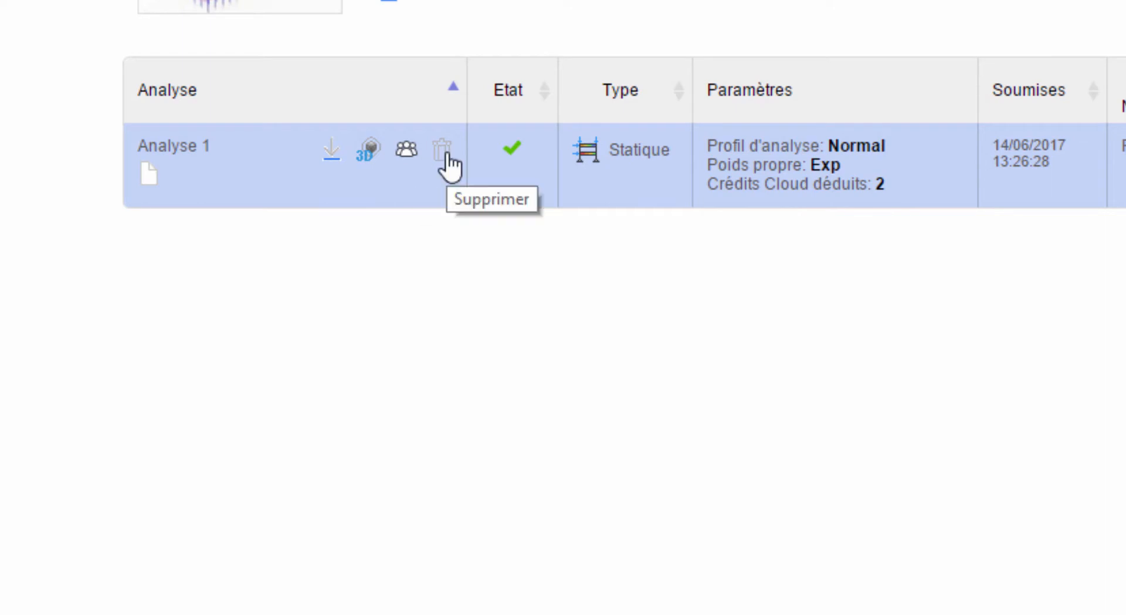
click(370, 153)
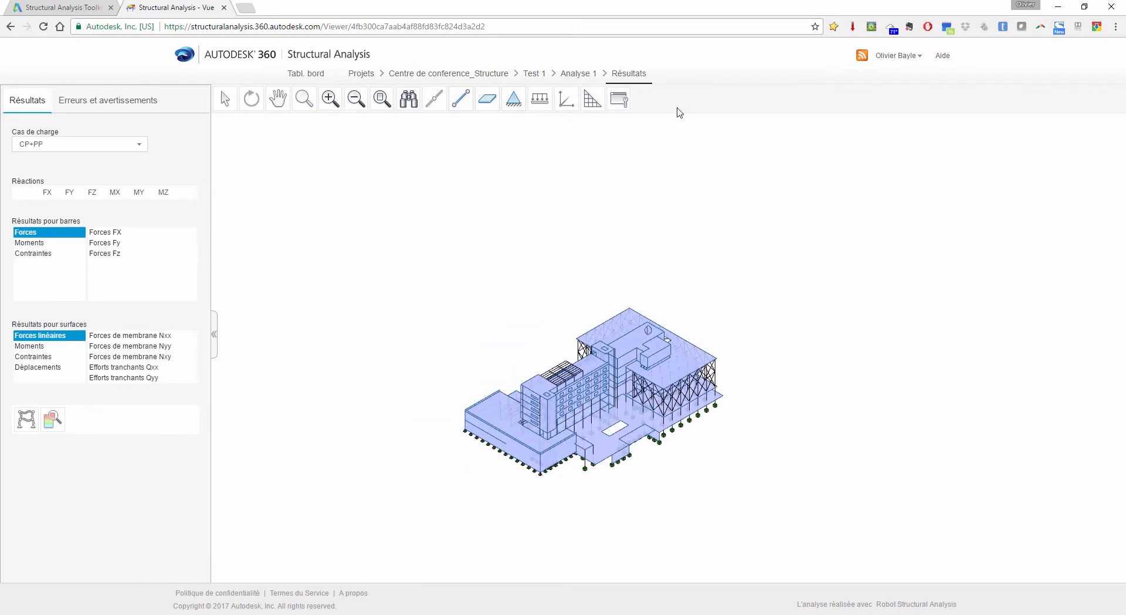
Highlight the basement wall in the results model and check the tool for selecting an element by its ID
click(232, 104)
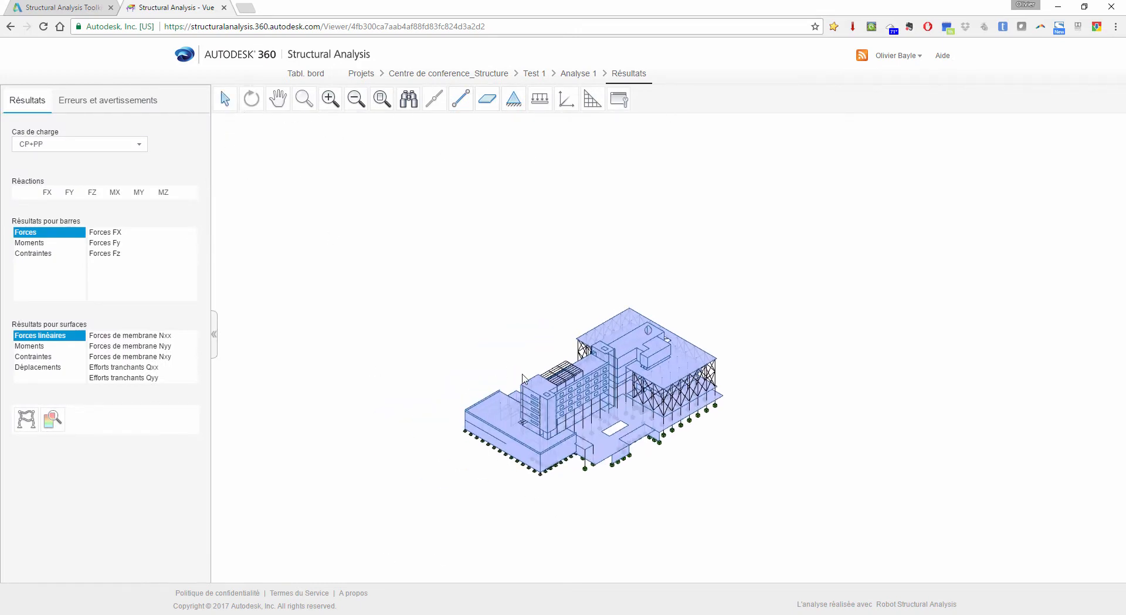
click(534, 465)
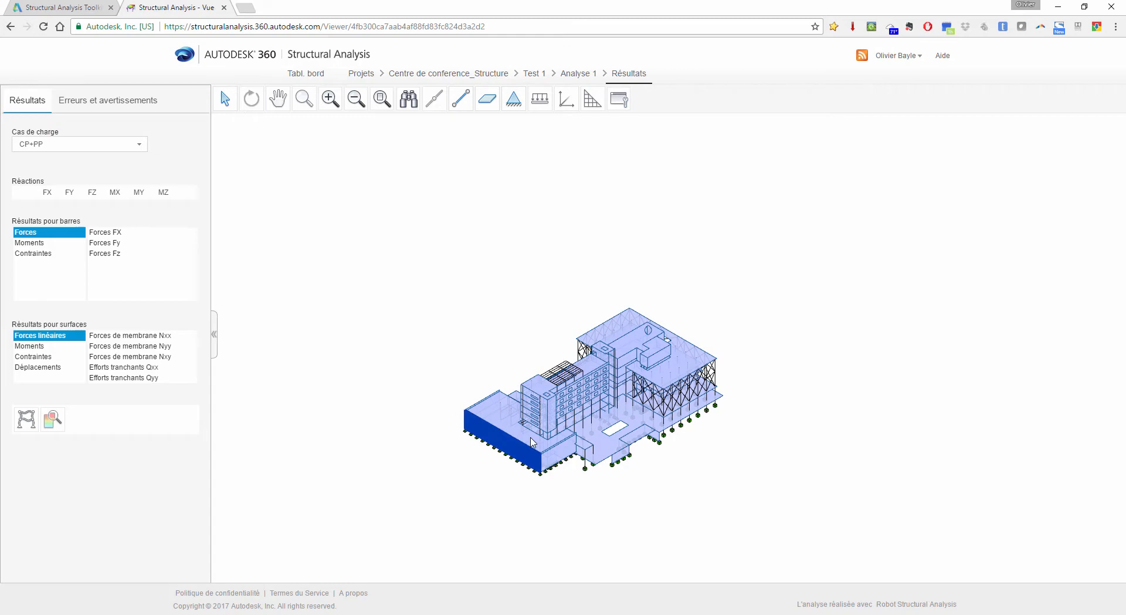
click(280, 103)
drag(770, 407, 939, 360)
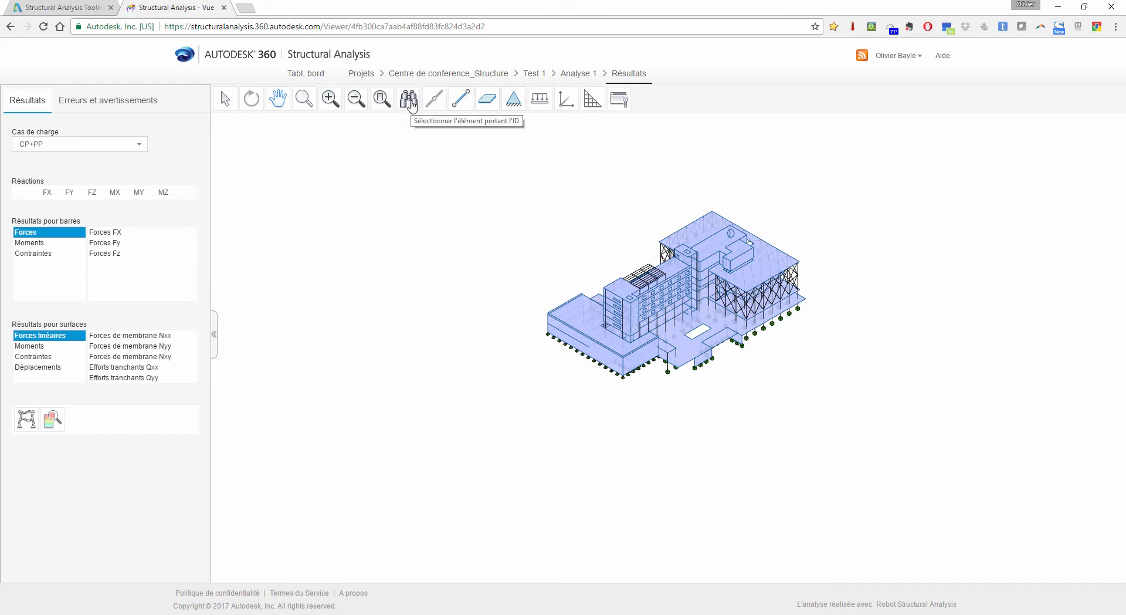
click(409, 101)
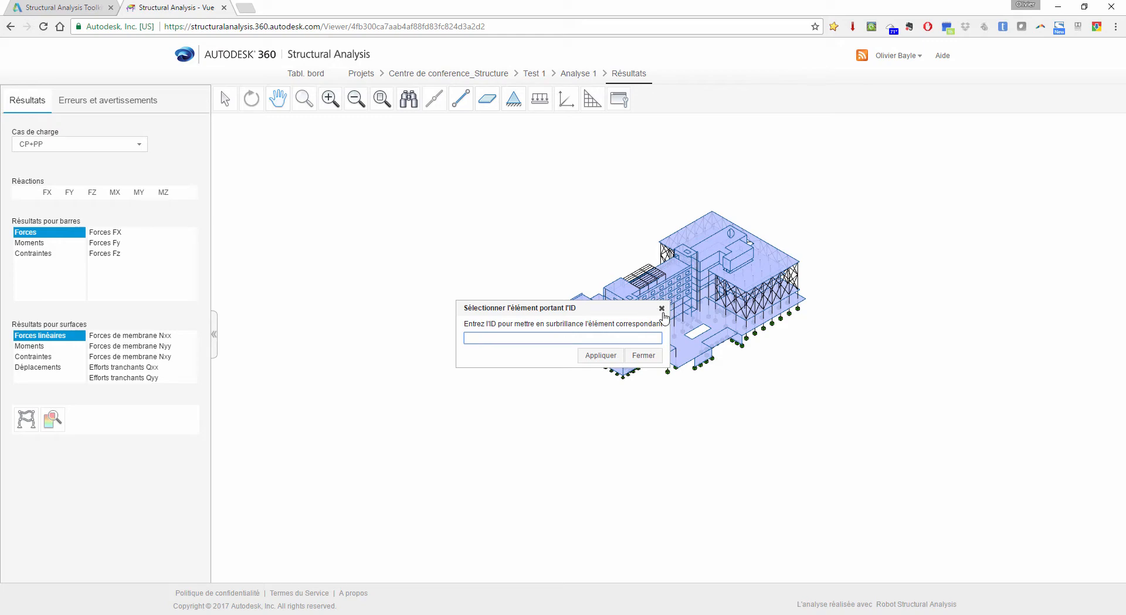
click(662, 309)
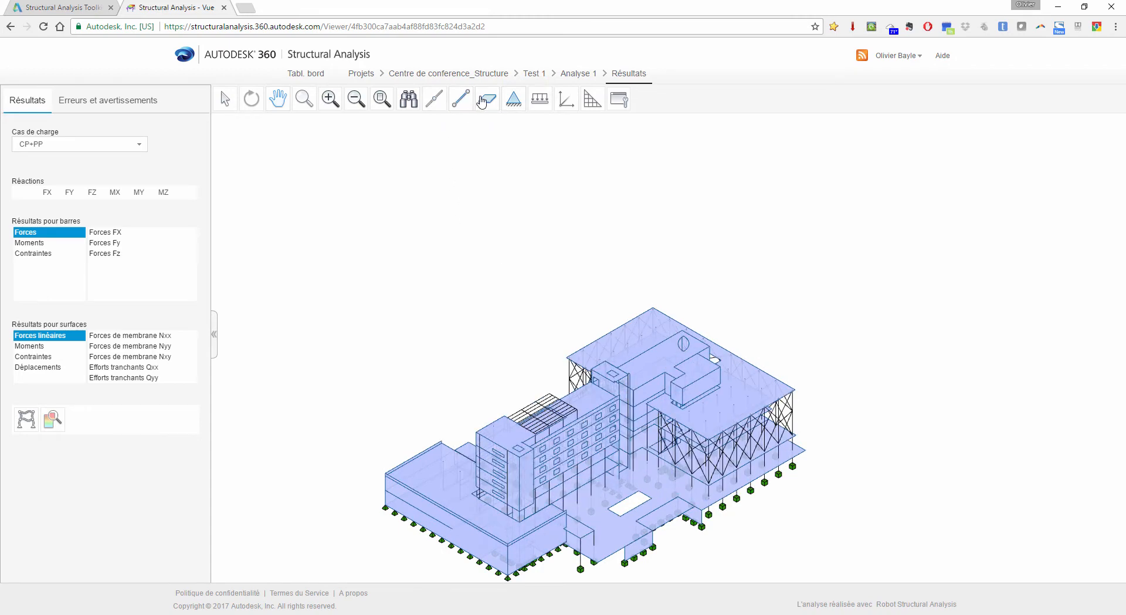
Hide the supports and display the loads on the results model, trying the element local coordinate system display
click(487, 101)
click(511, 105)
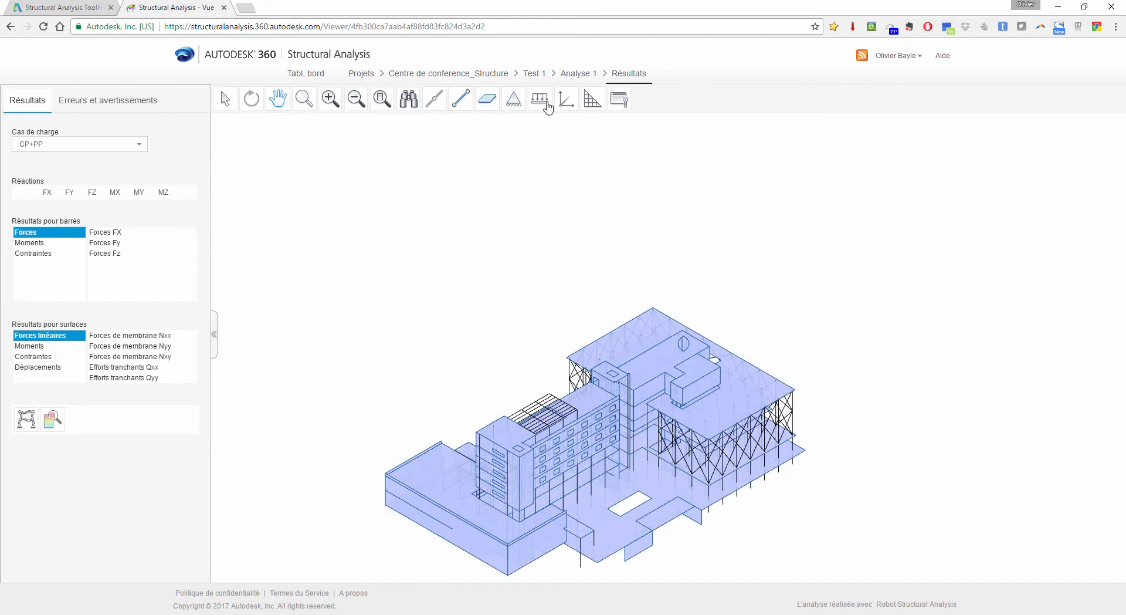
click(543, 105)
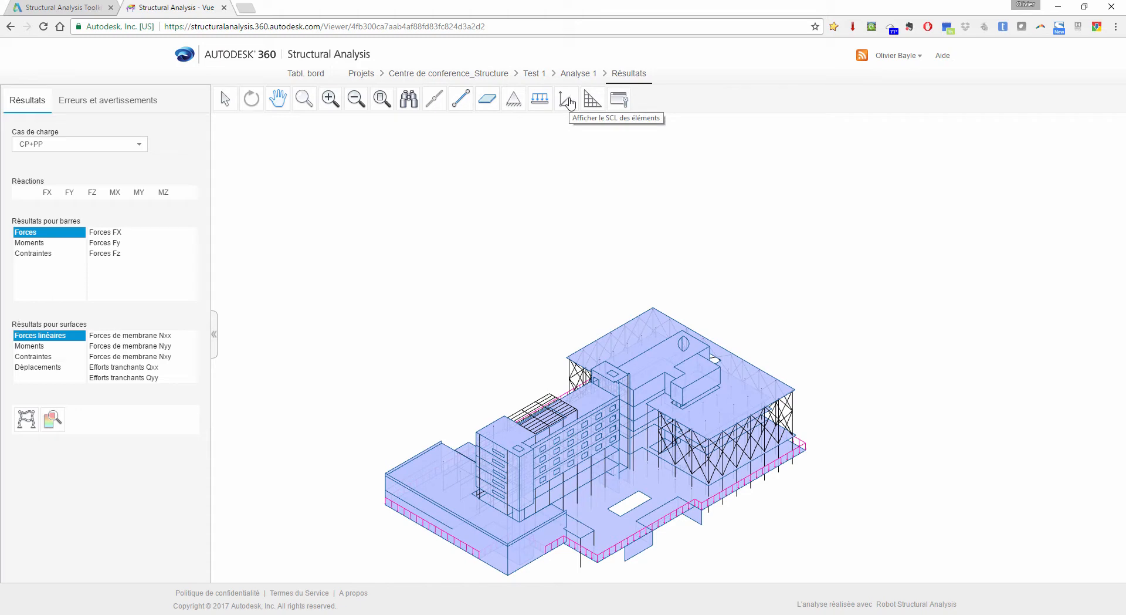
click(569, 102)
click(570, 103)
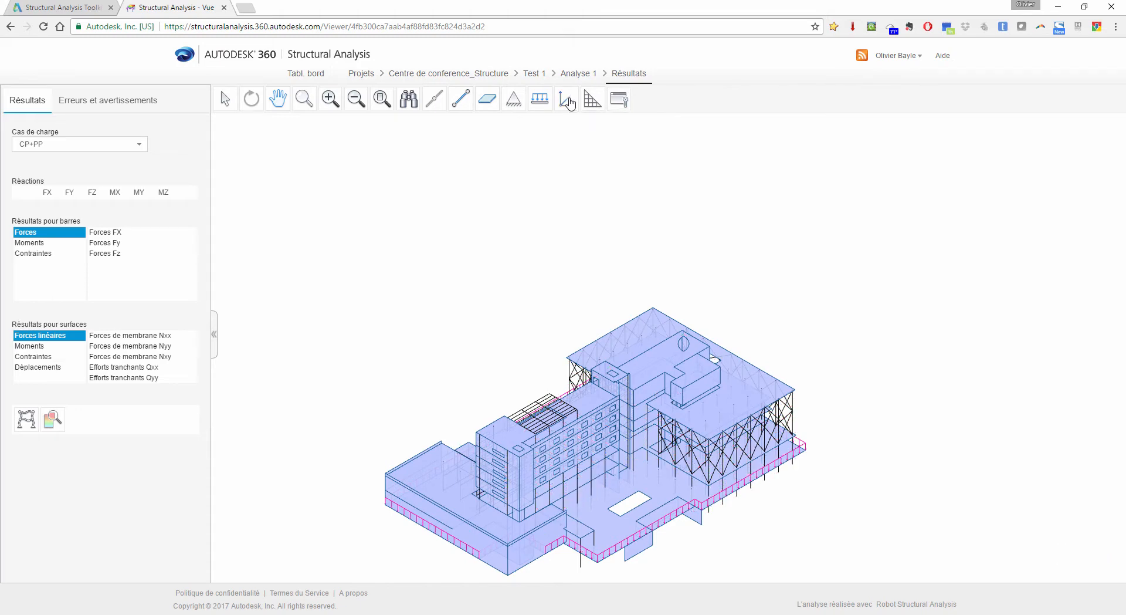
Show the finite element mesh to examine it across the building, and hide it again
click(592, 103)
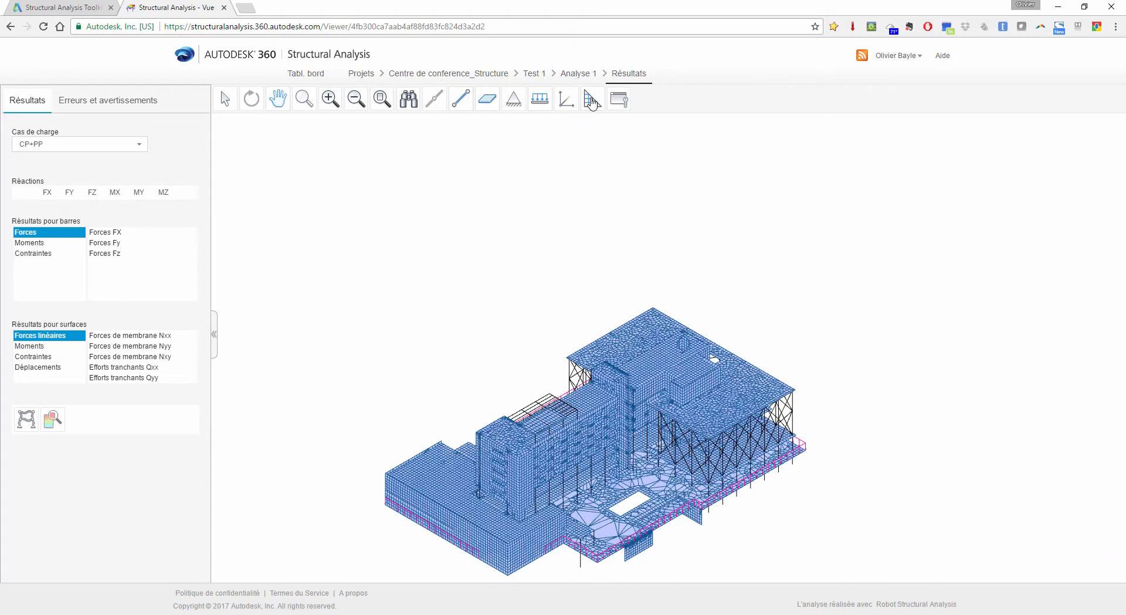
scroll(612, 503, up, 5)
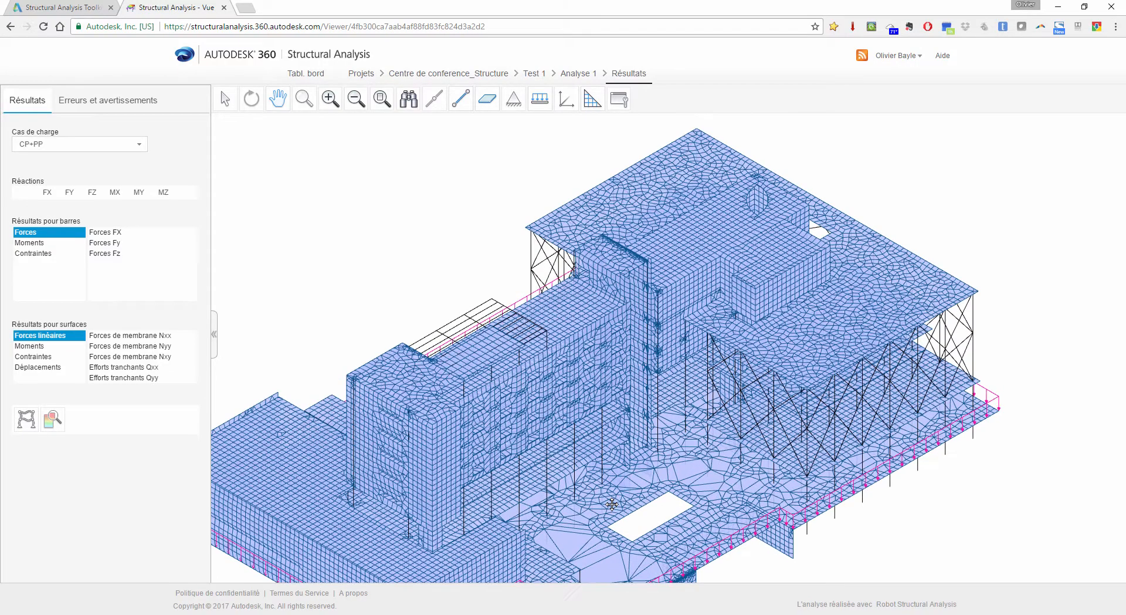
drag(499, 488, 609, 204)
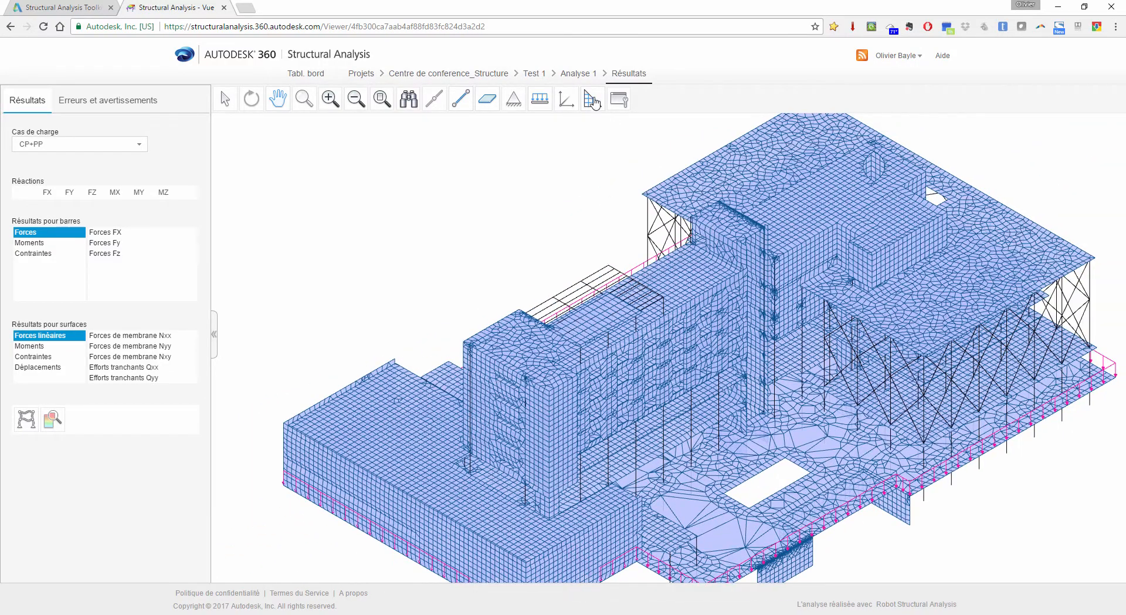
click(593, 101)
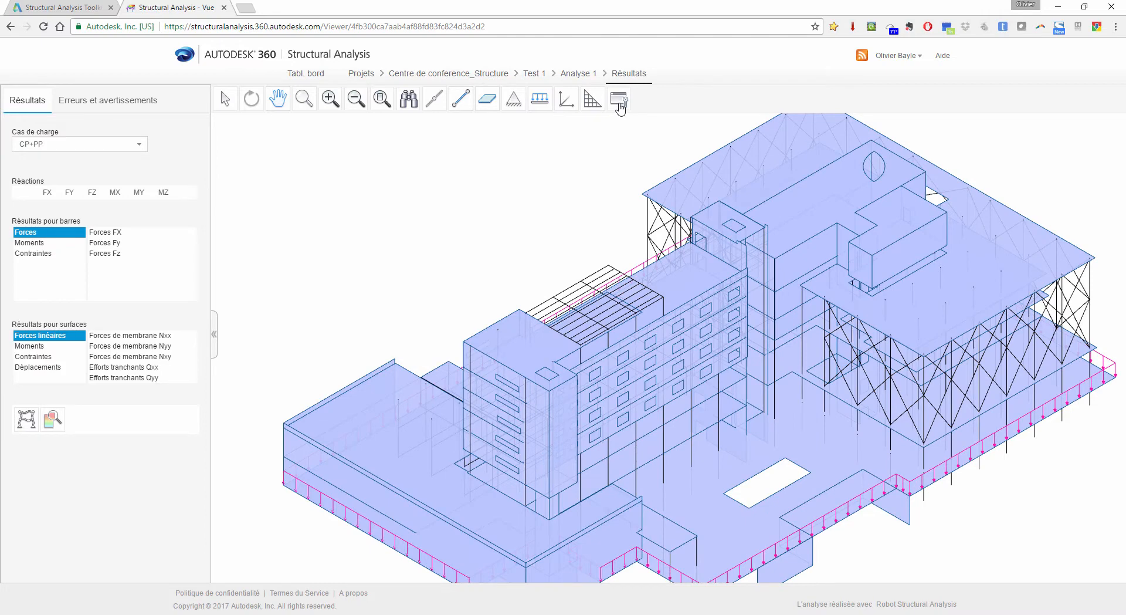
Change the results viewer's camera from Orthogonal to Perspective in its settings
click(620, 103)
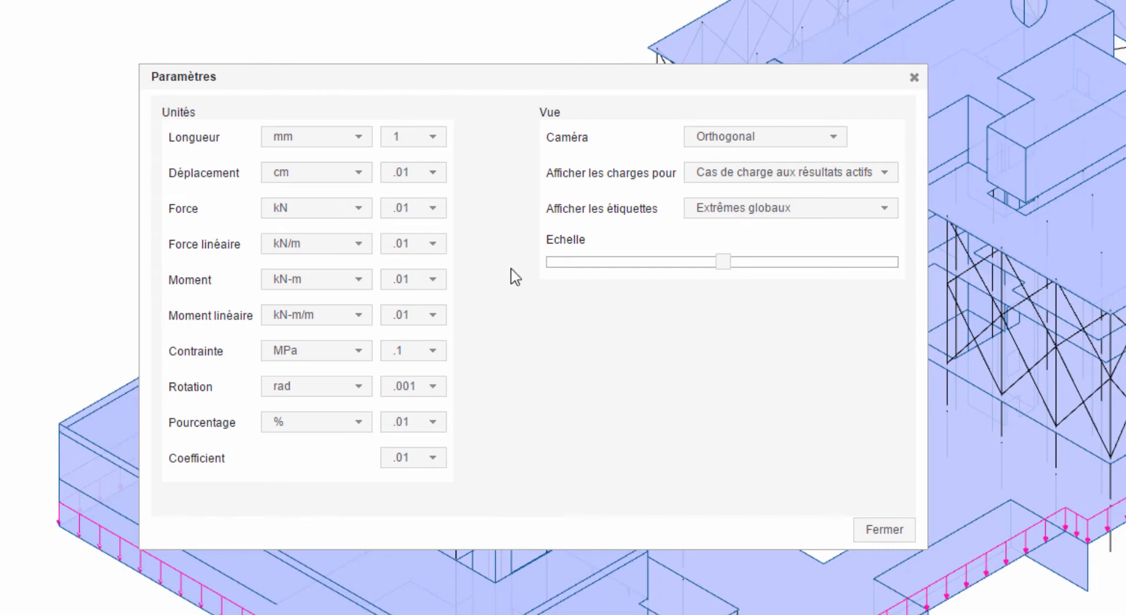
click(809, 141)
click(760, 177)
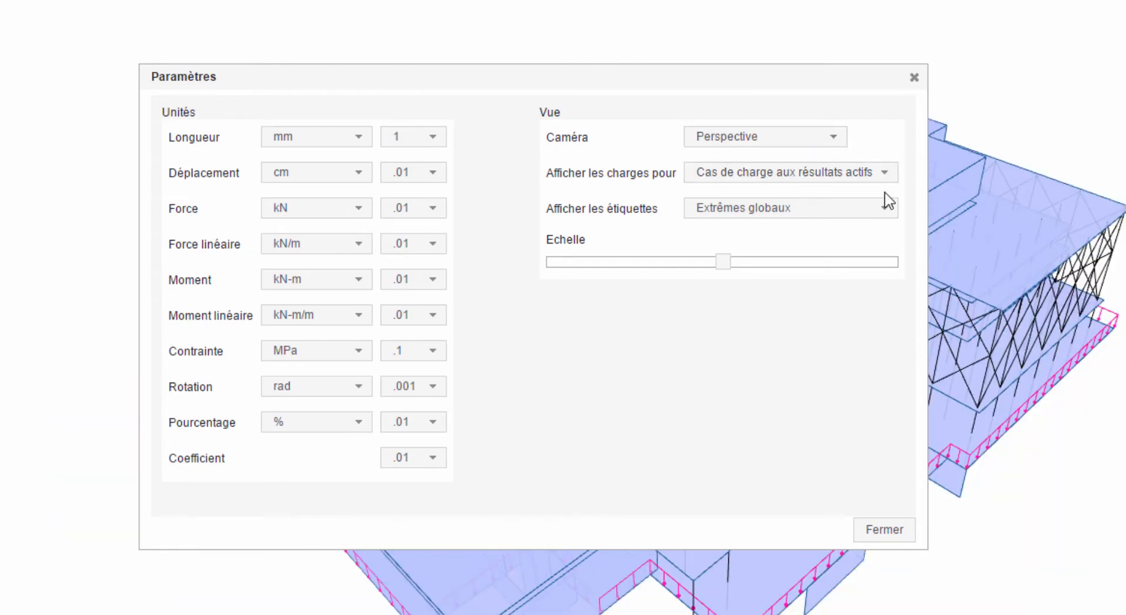
click(914, 76)
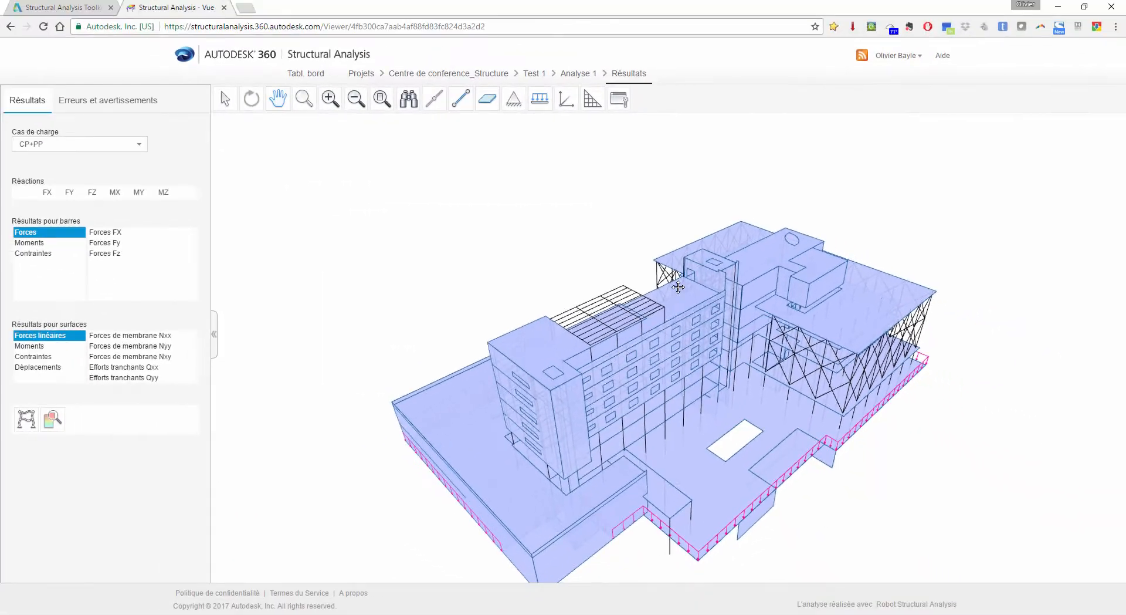
drag(678, 287, 704, 448)
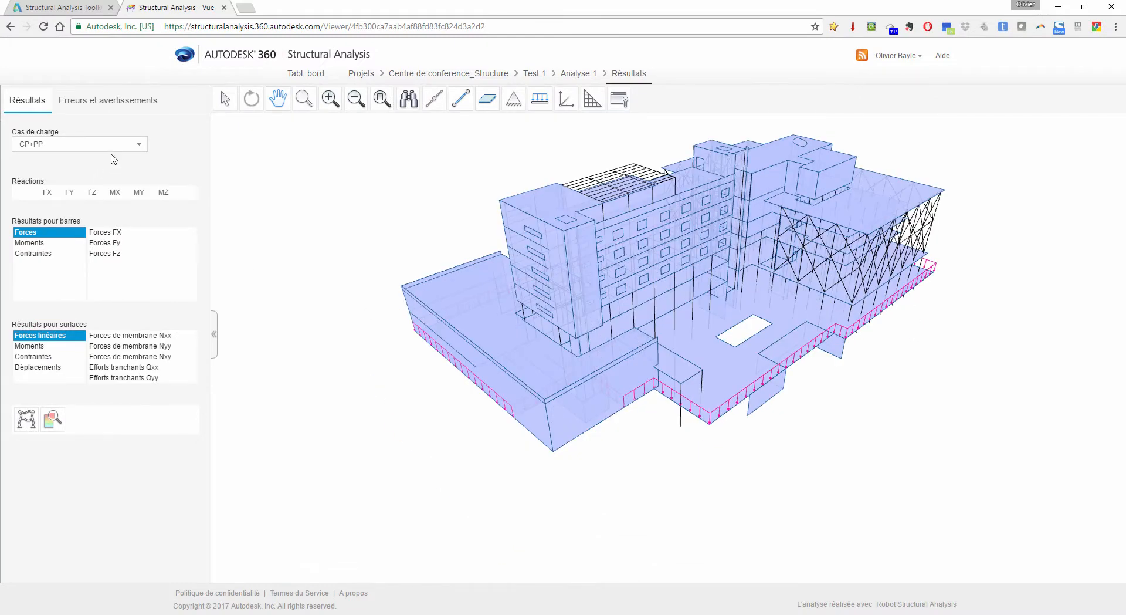
Display the FZ reactions for the CP+PP load case on the model
click(111, 145)
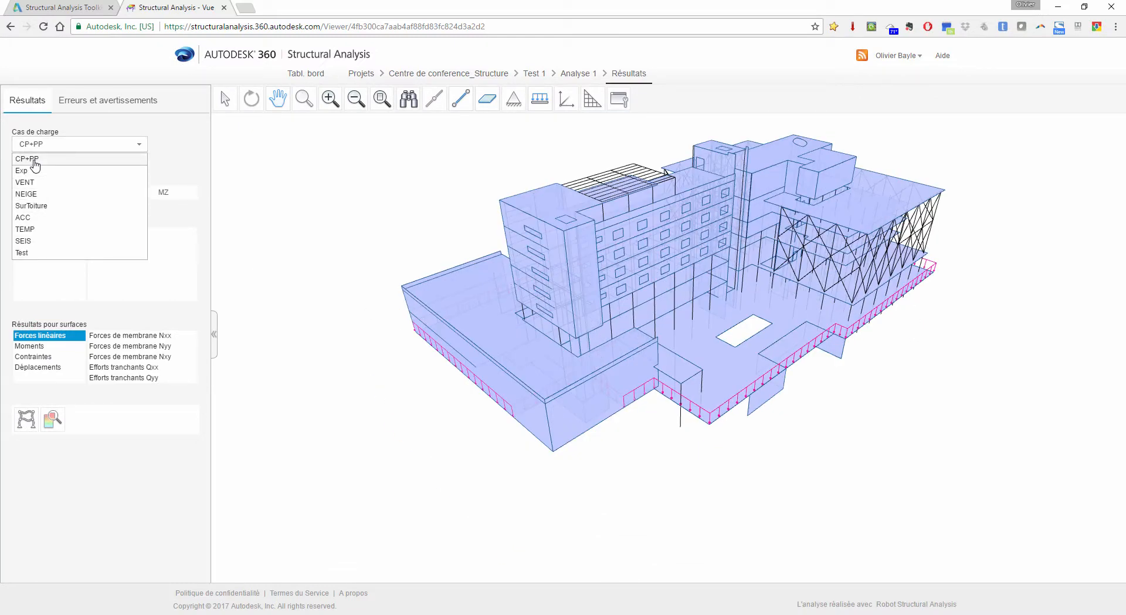
click(34, 160)
click(92, 192)
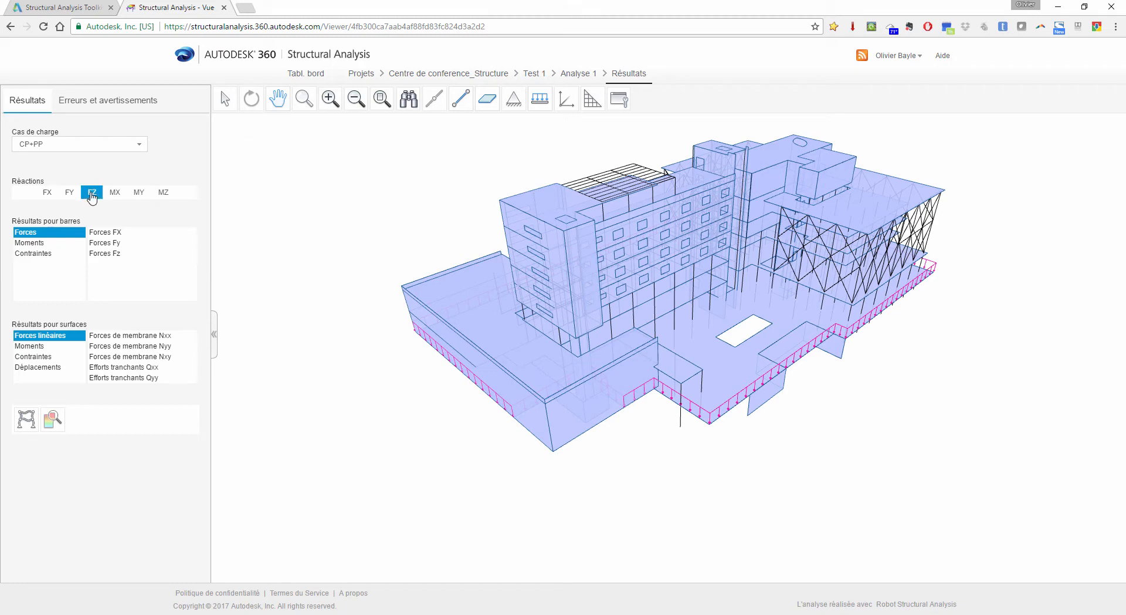
drag(698, 370, 623, 448)
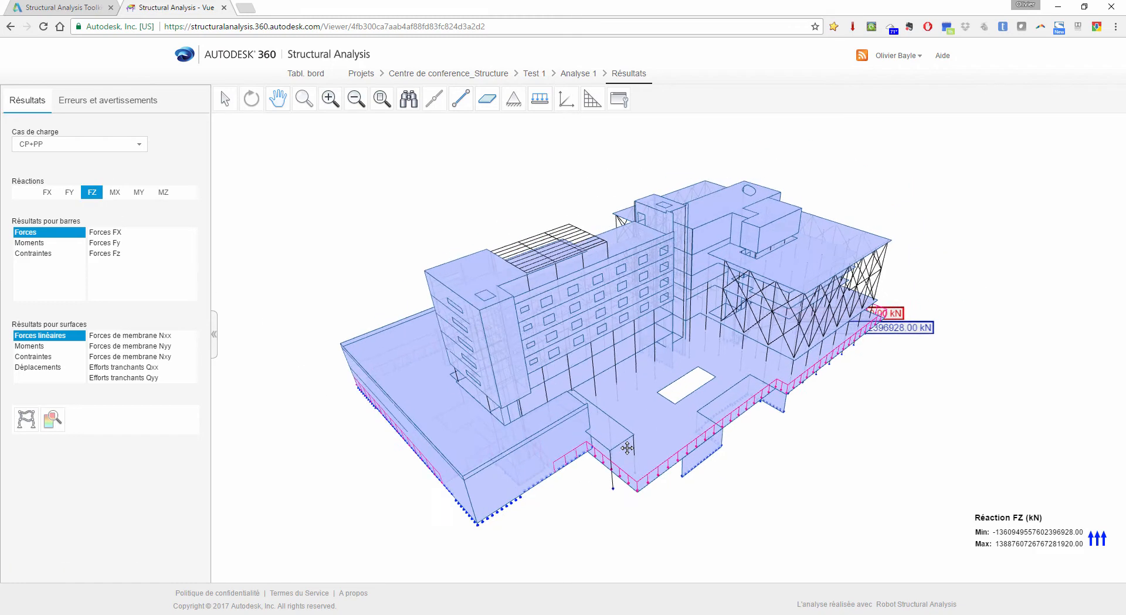
Switch the FZ reaction display to the Exp load case and open the analysis's errors and warnings
click(65, 147)
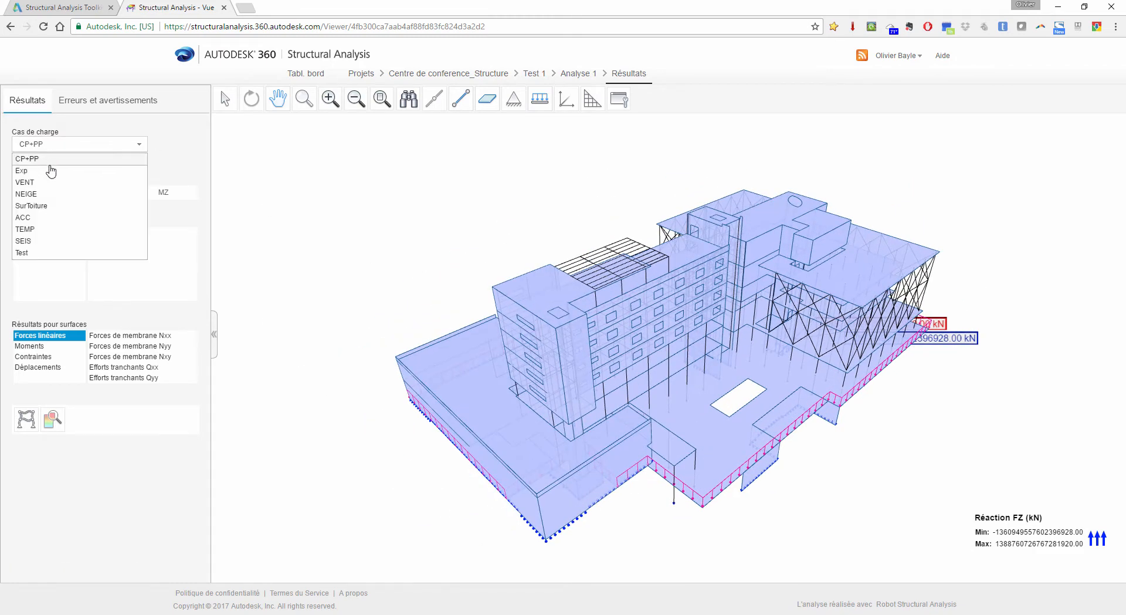
click(21, 169)
drag(647, 504, 673, 469)
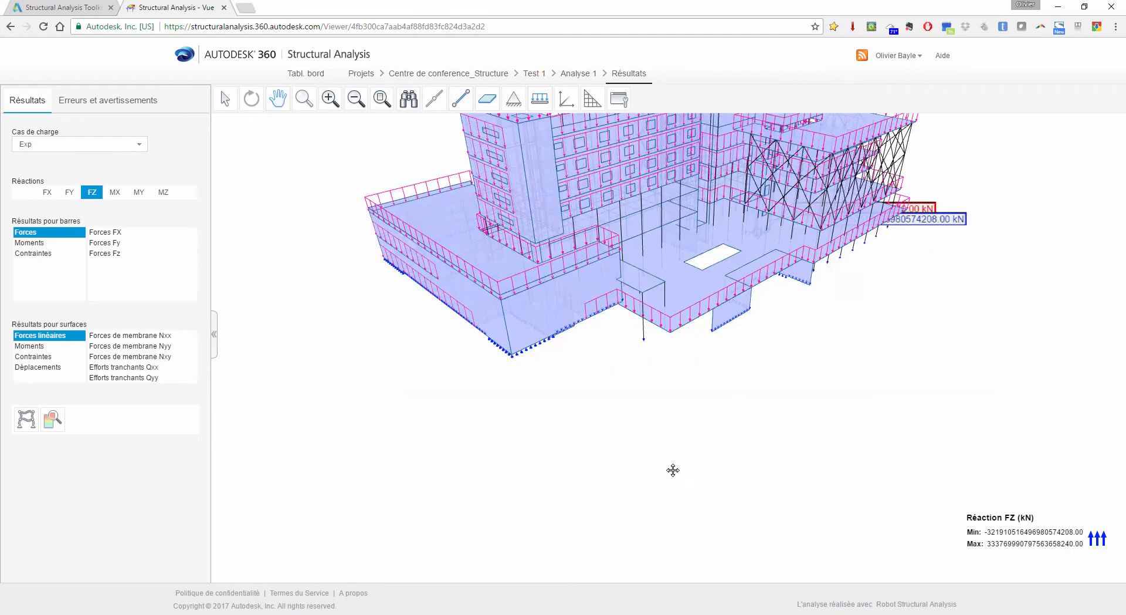
drag(543, 124, 739, 507)
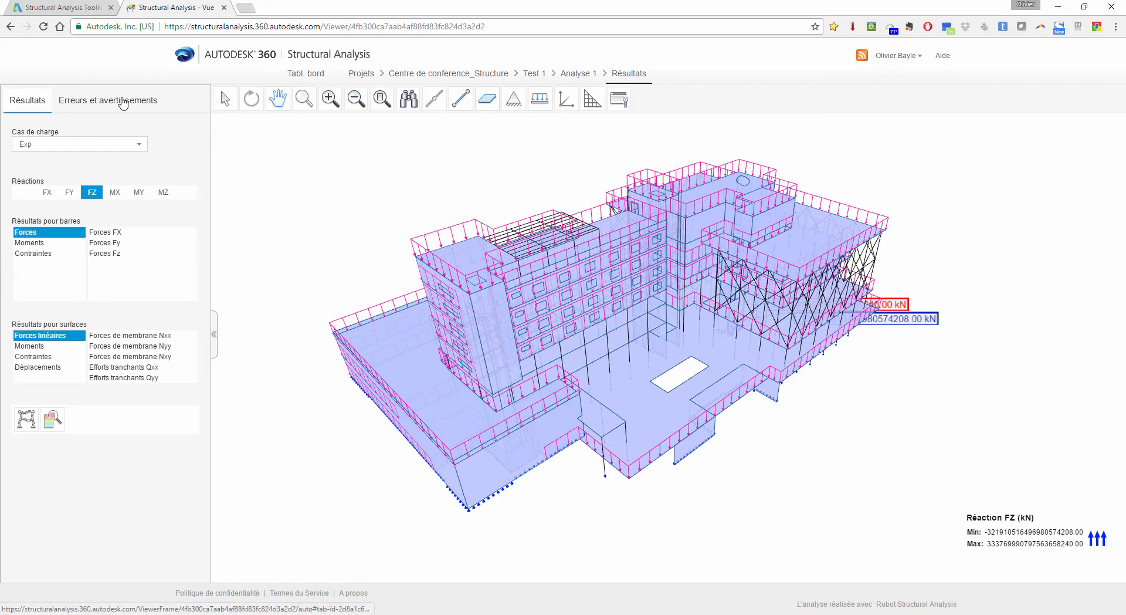
click(121, 101)
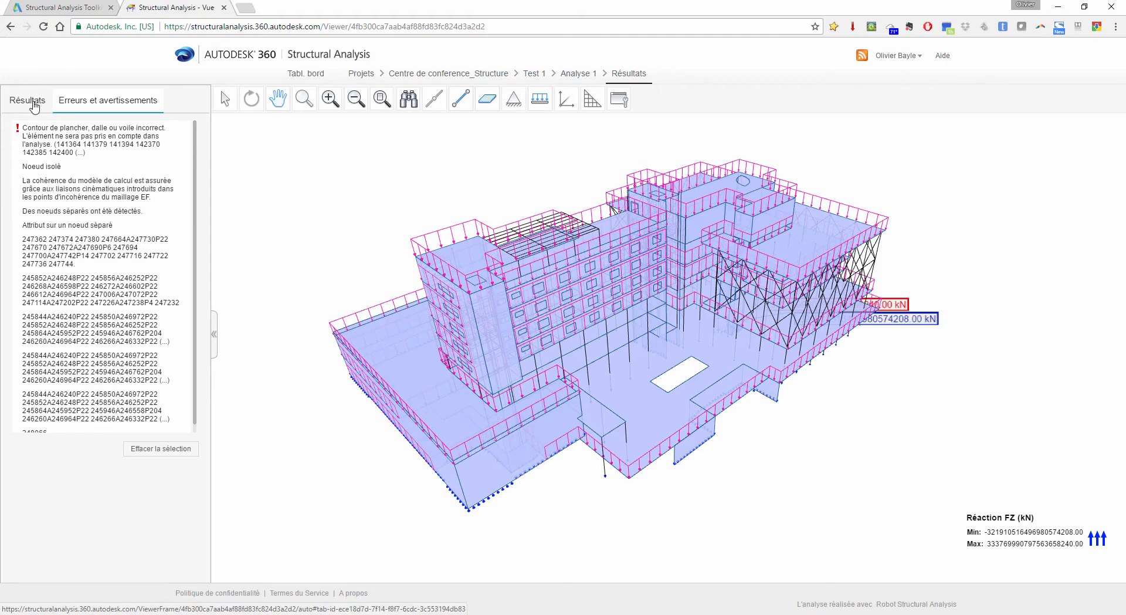
Return to the results, hide the surfaces and loads, and turn off the FZ reactions so only the bars remain displayed
click(31, 101)
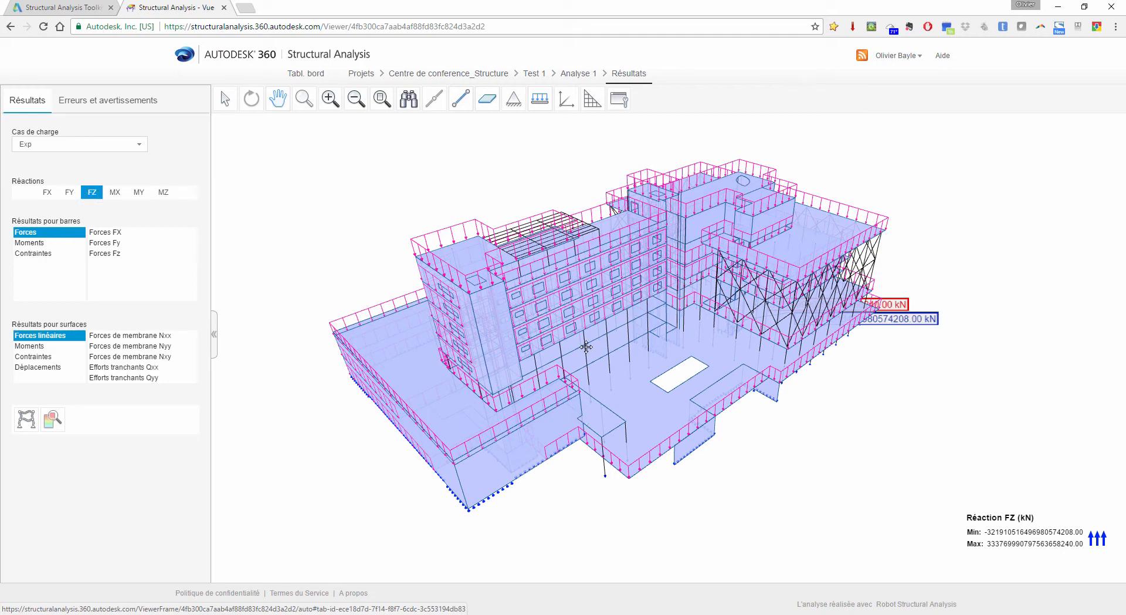
click(487, 101)
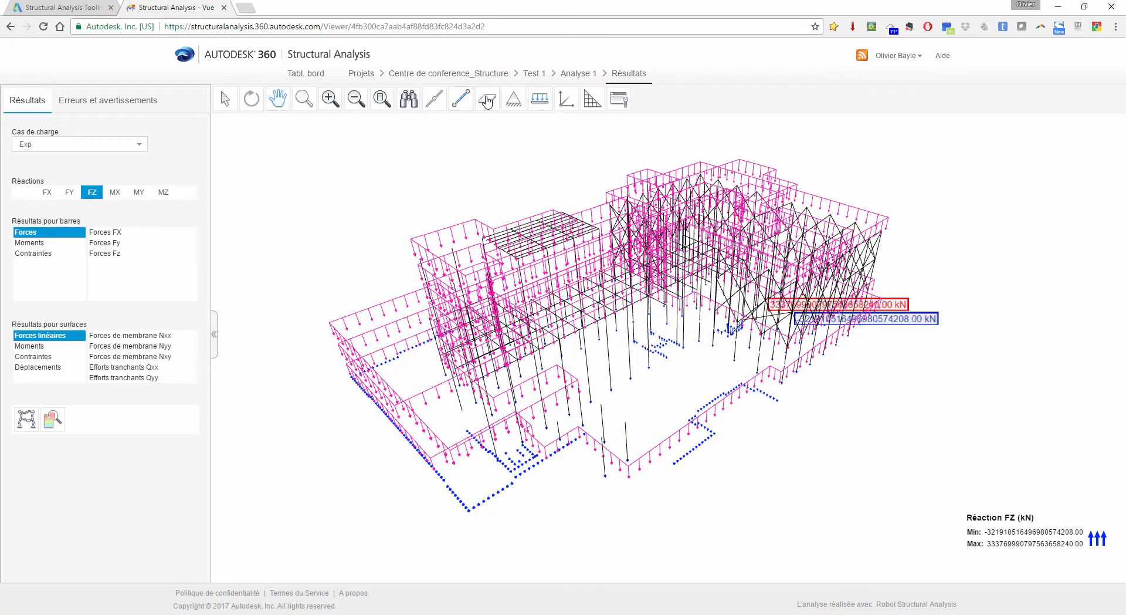
click(538, 101)
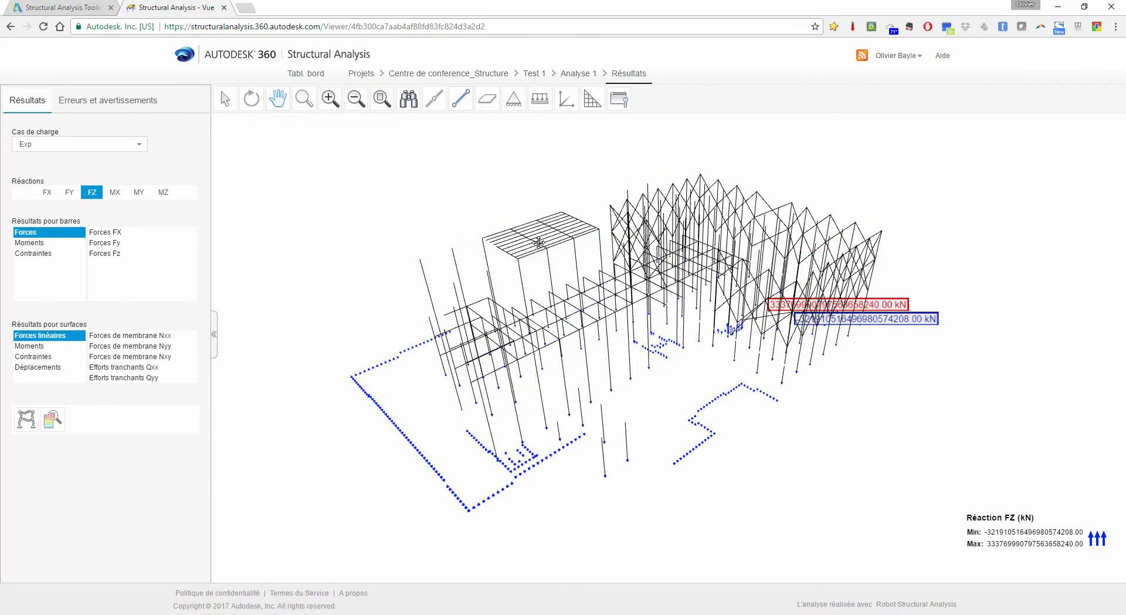
click(93, 194)
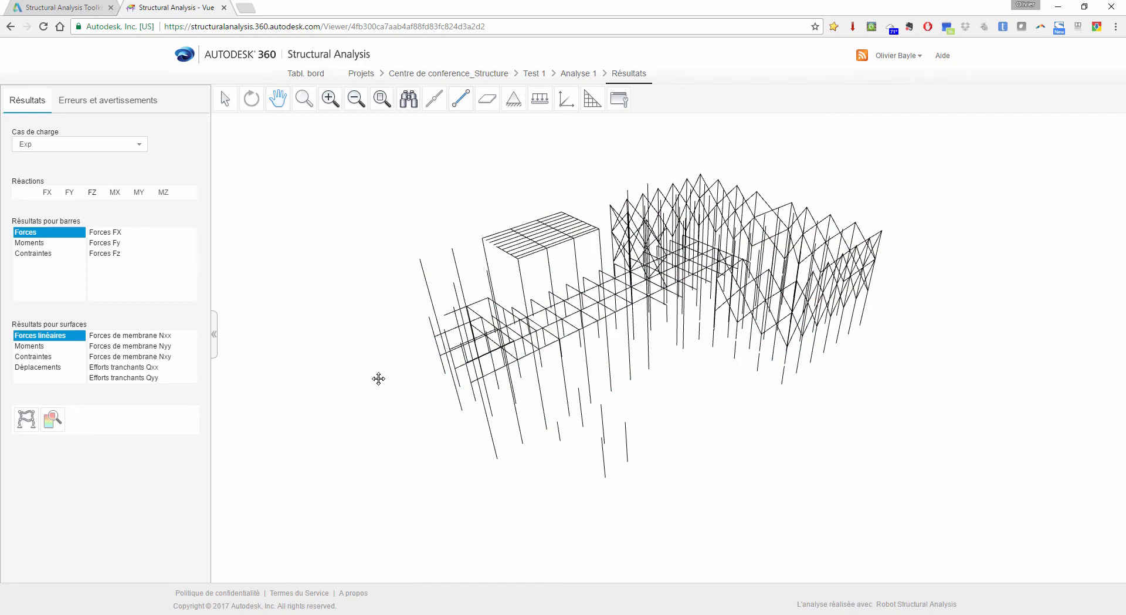
drag(459, 358, 458, 362)
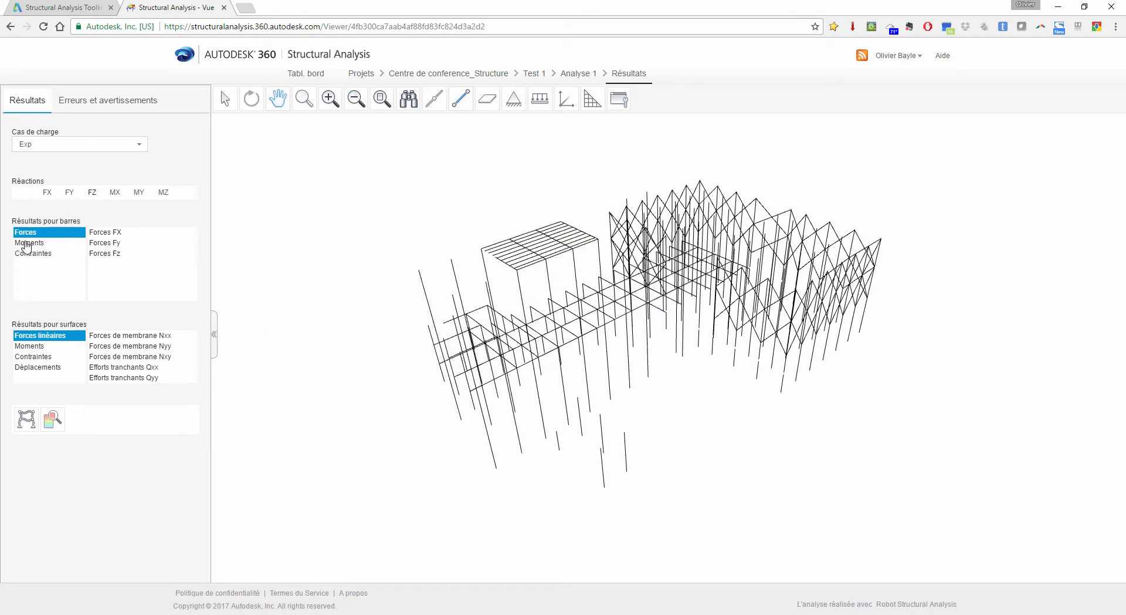
Display the My bending moments on the bars for the Exp load case
click(28, 243)
click(115, 243)
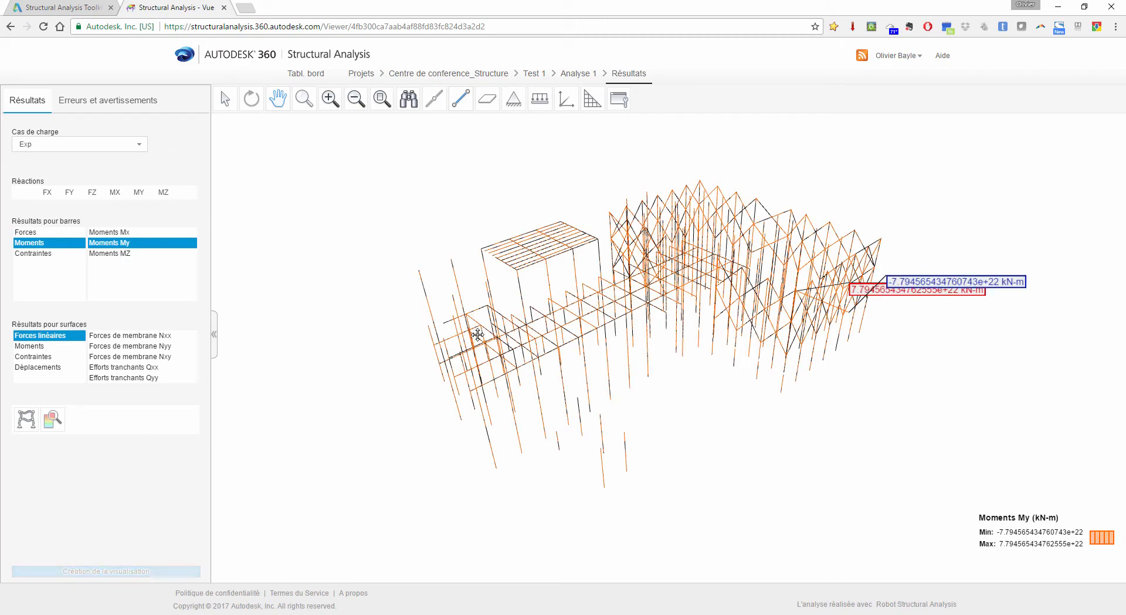
drag(612, 409, 611, 494)
drag(716, 376, 504, 281)
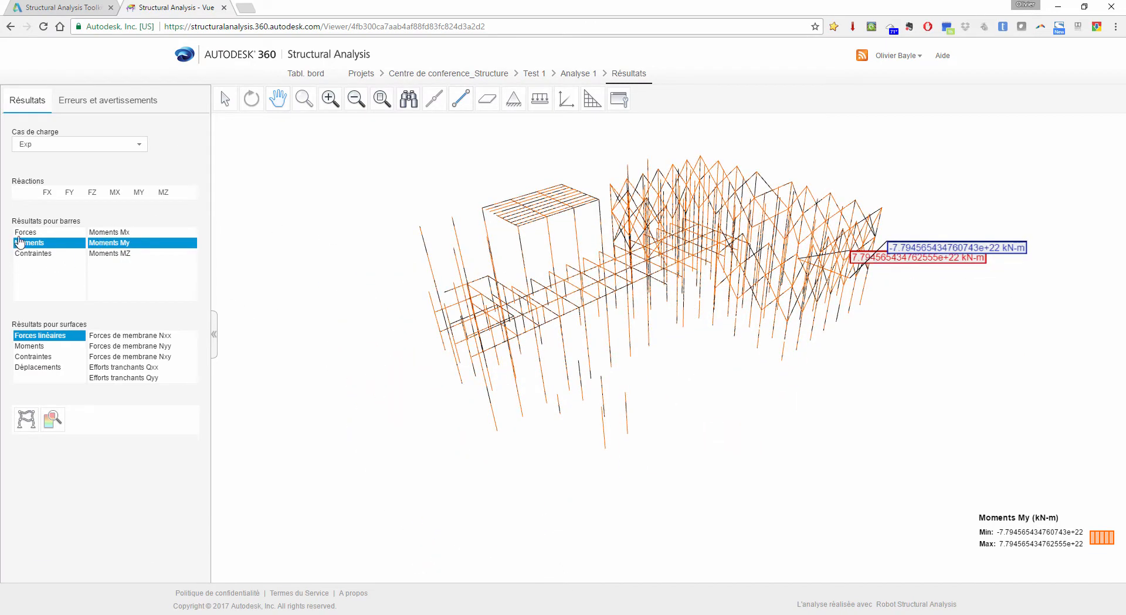
Display the FX force diagrams on the bars, examine them up close from several angles, and turn them off again
click(24, 233)
click(118, 233)
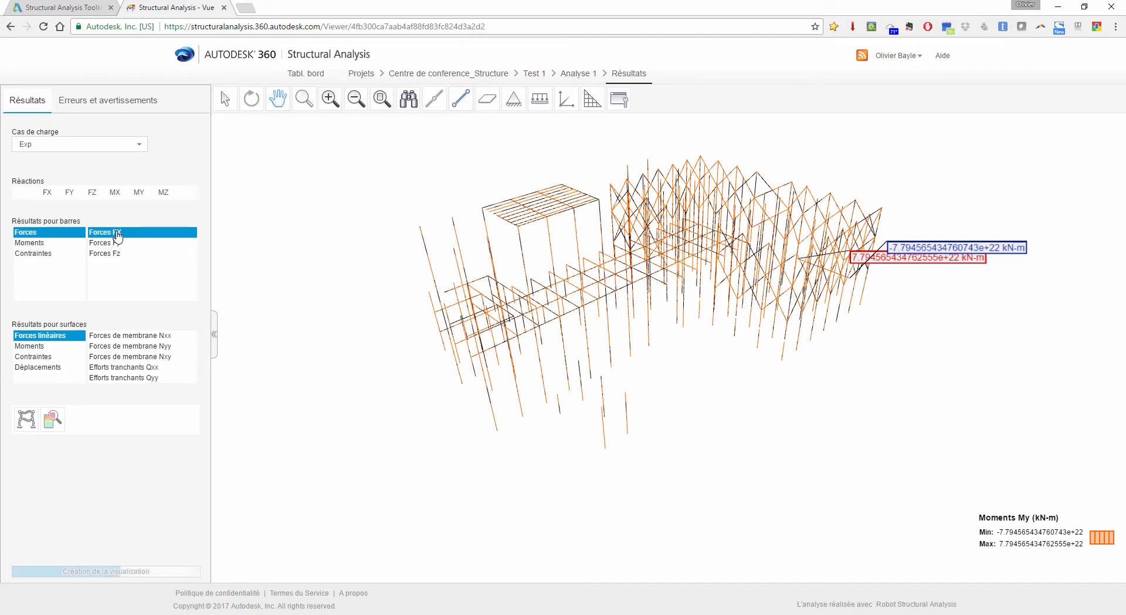
scroll(688, 382, up, 8)
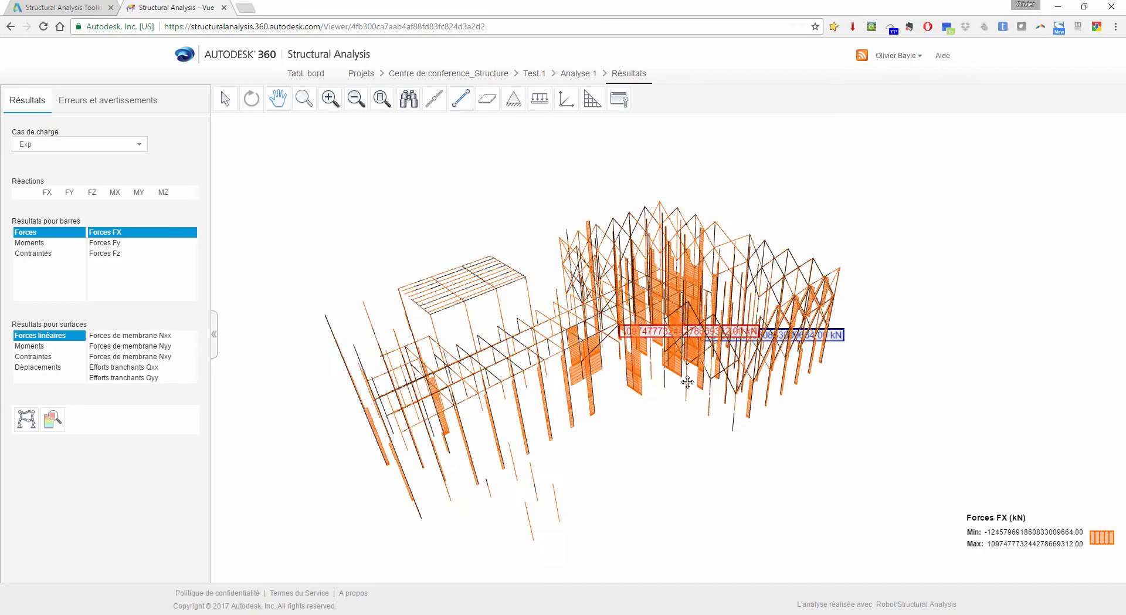
drag(544, 397, 737, 386)
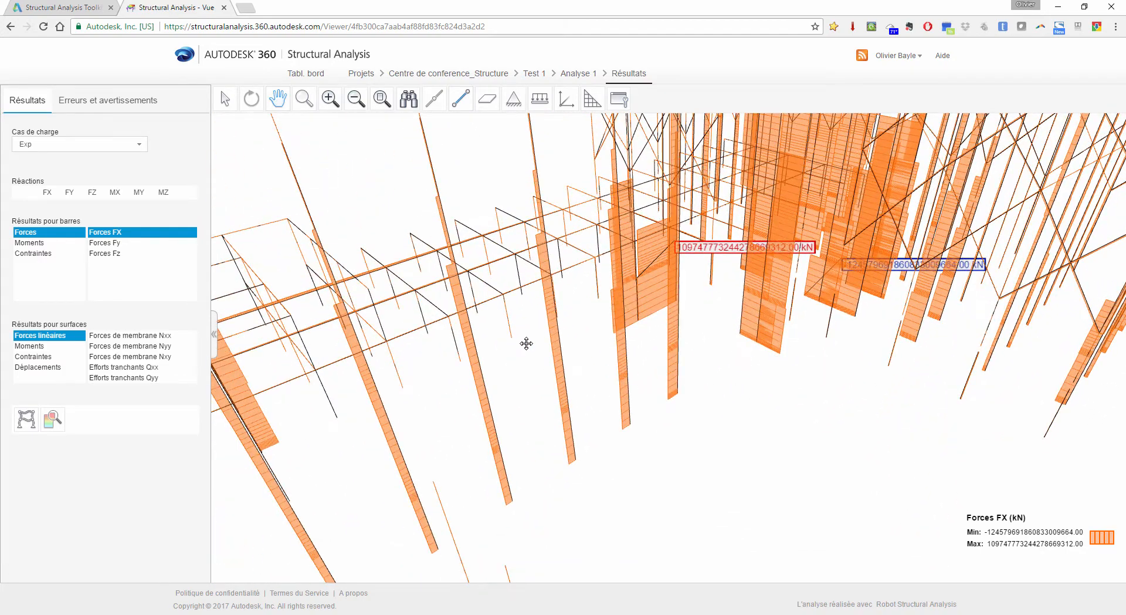
drag(527, 343, 606, 309)
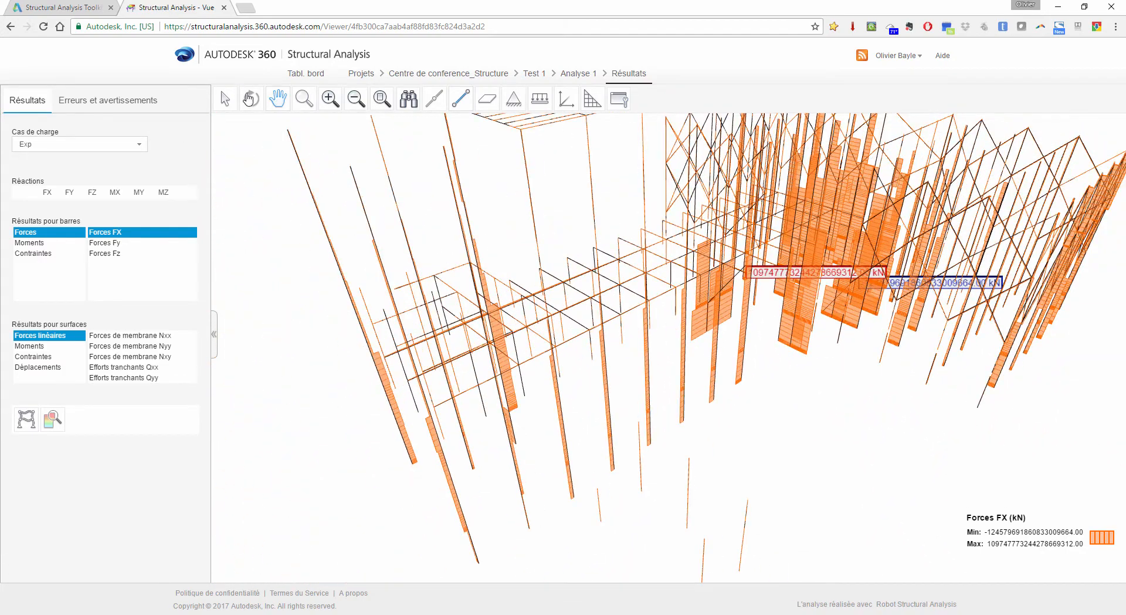
click(249, 98)
drag(584, 408, 394, 315)
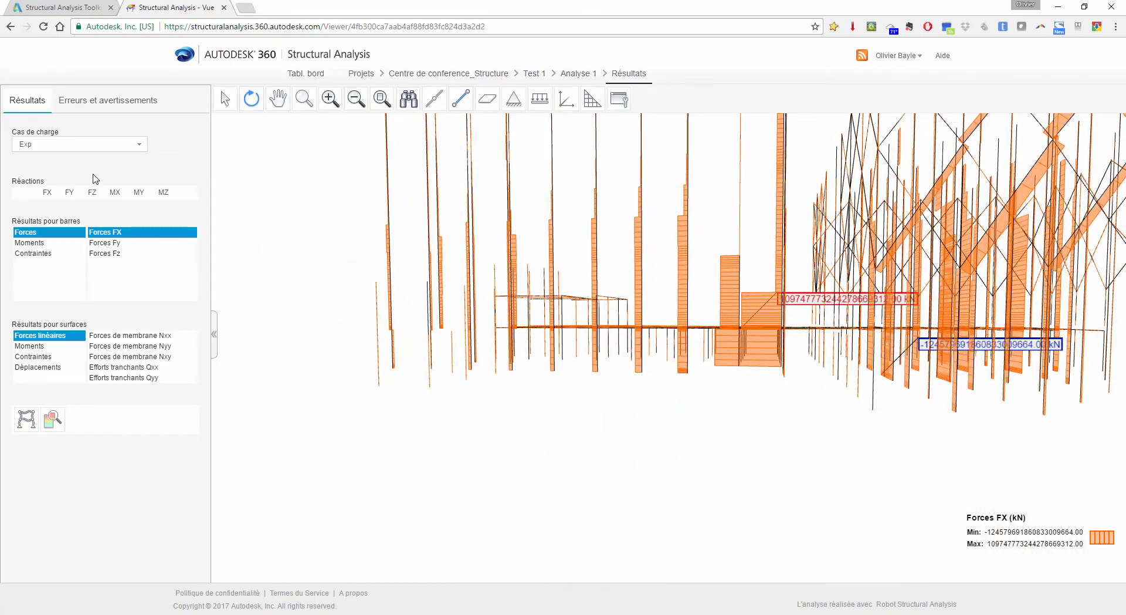
click(118, 233)
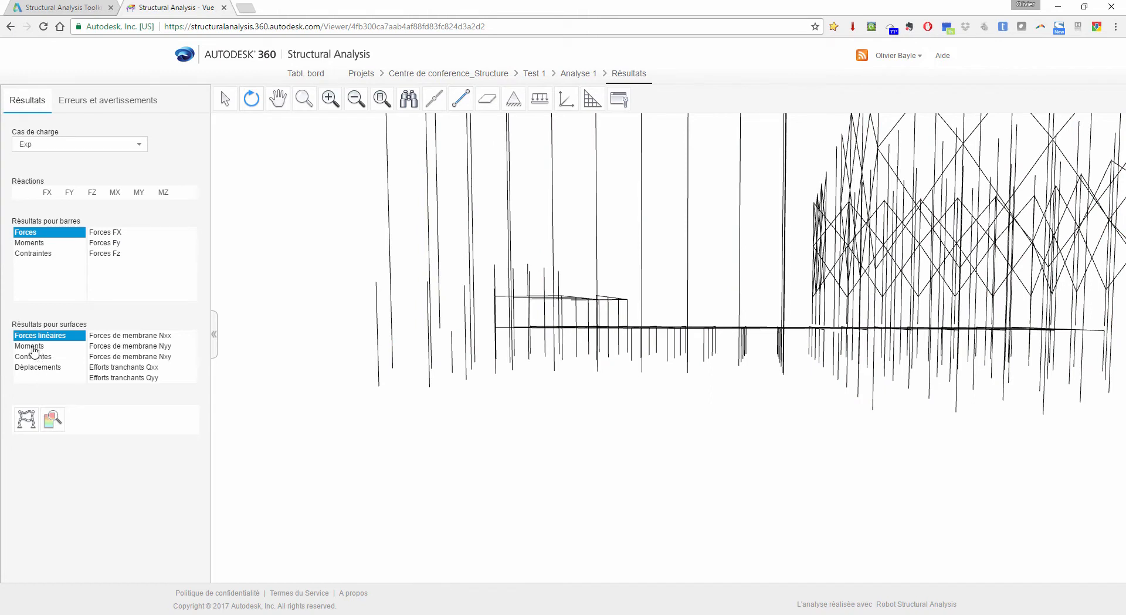
Display the Mxx moment map on the surfaces, with the surfaces shown again, and examine it around the building
click(30, 346)
click(112, 336)
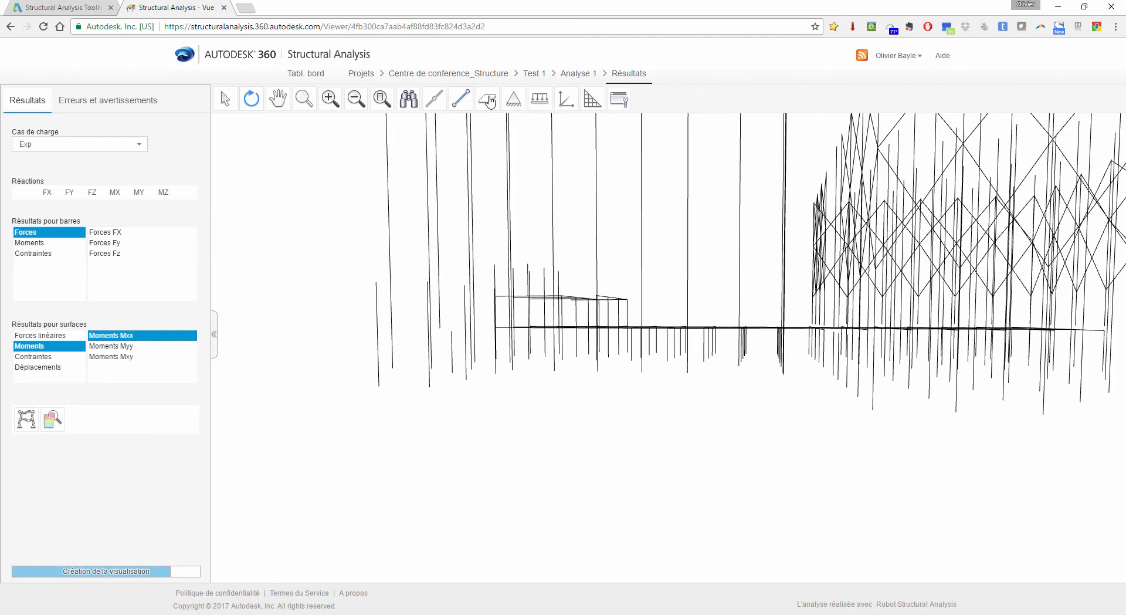
drag(495, 301, 540, 247)
click(488, 100)
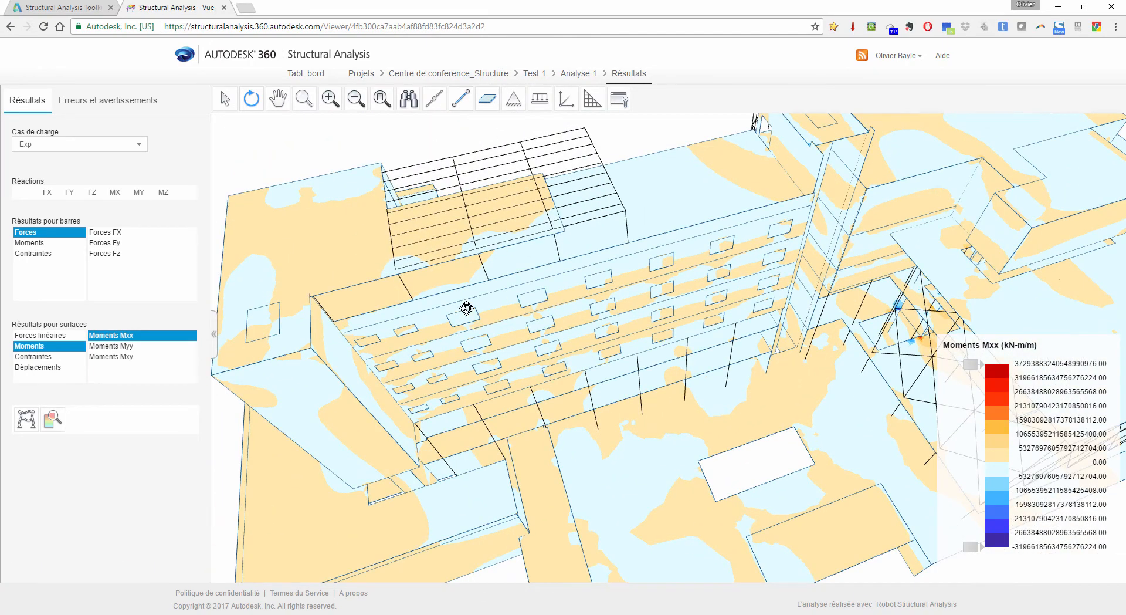
drag(464, 307, 775, 400)
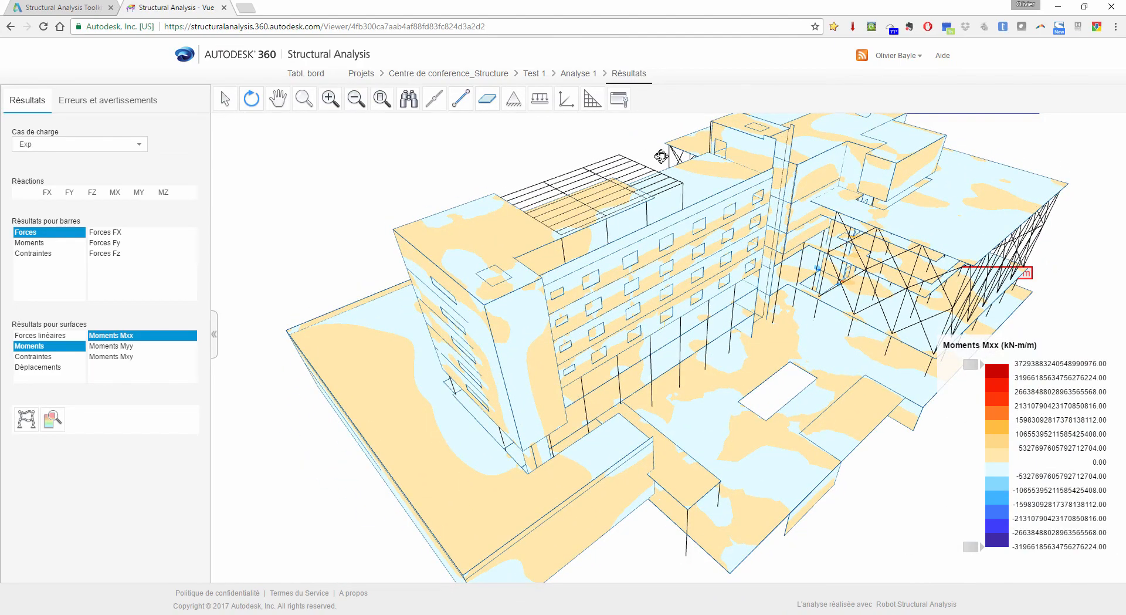
drag(732, 286, 428, 314)
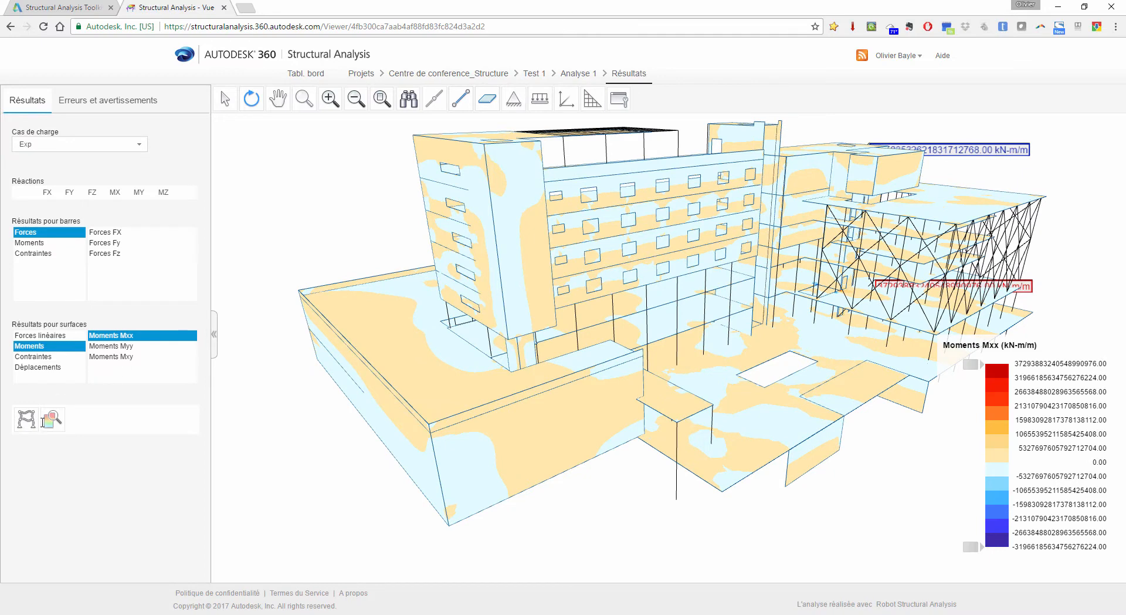
Open the detailed results and inspect the Mxx moments of the low front wall and the tower's side wall
click(52, 419)
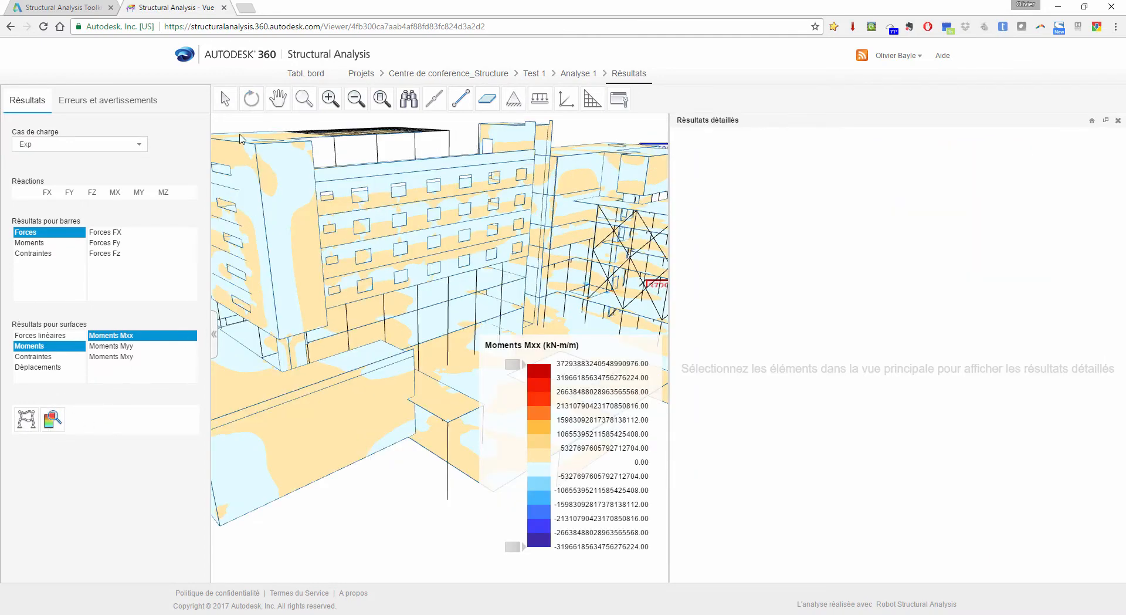
click(224, 101)
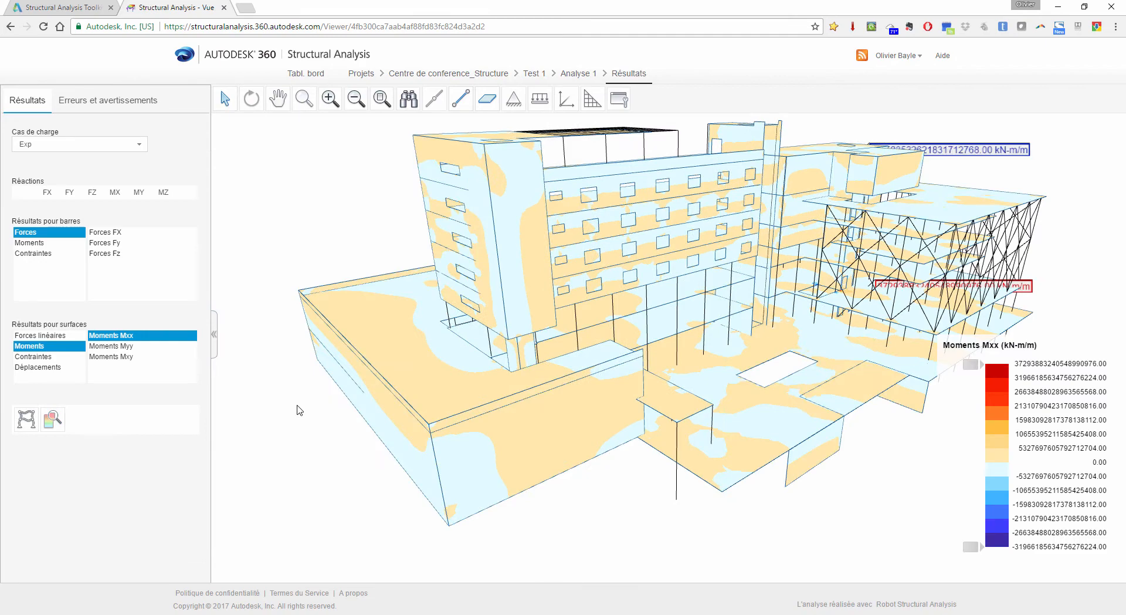
click(53, 420)
drag(302, 448, 300, 400)
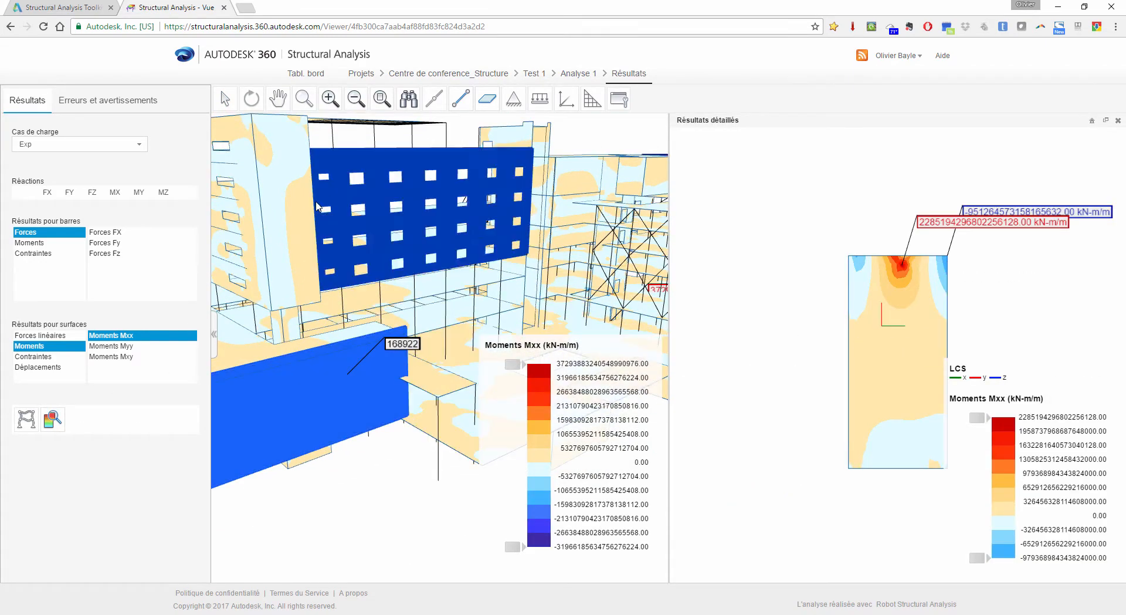
click(295, 184)
Inspect the detailed Fz force diagram of a bar in the roof grid, and turn off the surface Mxx map
middle_drag(409, 162, 431, 446)
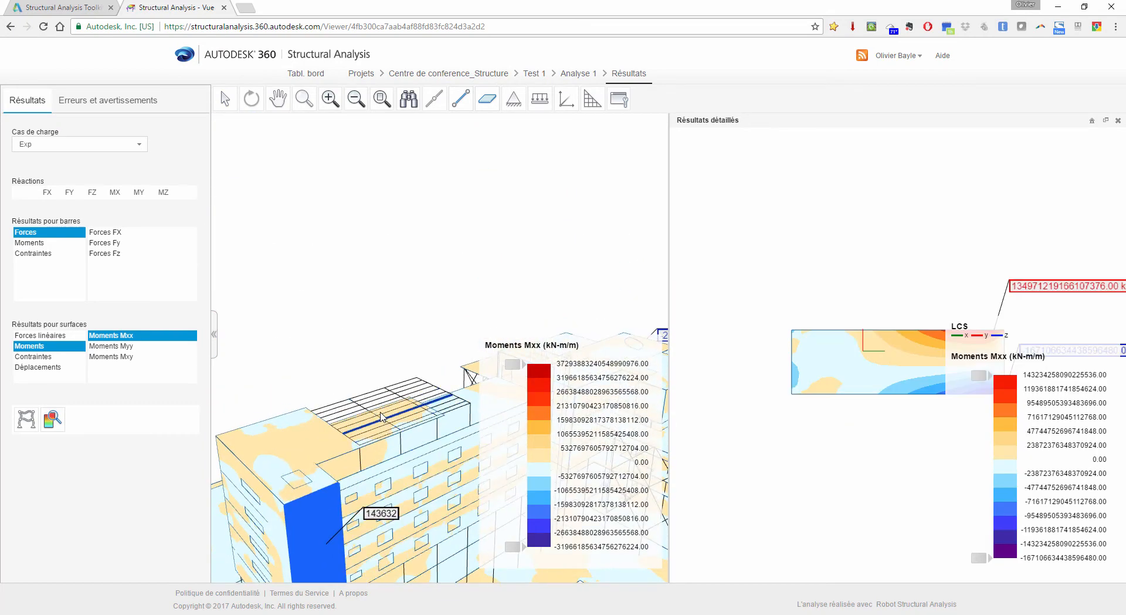
click(388, 418)
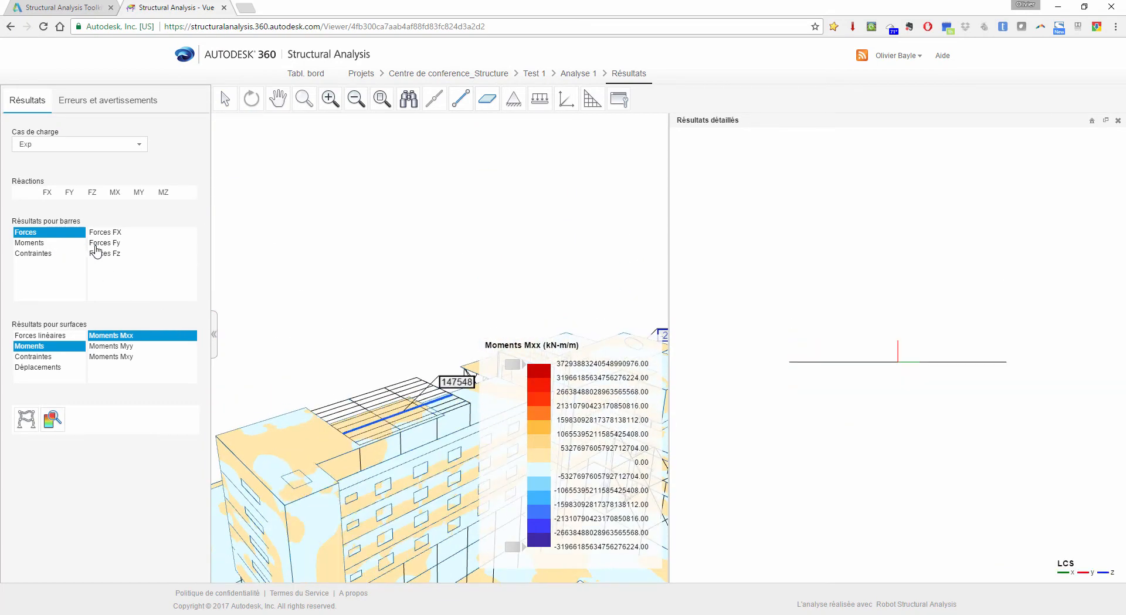
click(96, 244)
click(39, 243)
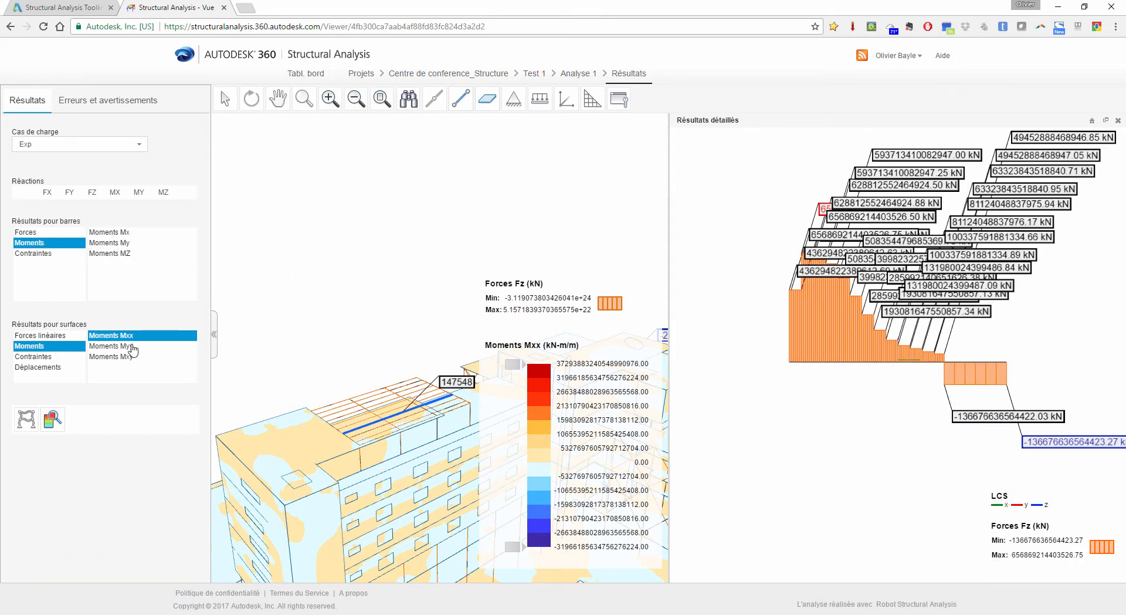
click(129, 339)
scroll(423, 245, down, 5)
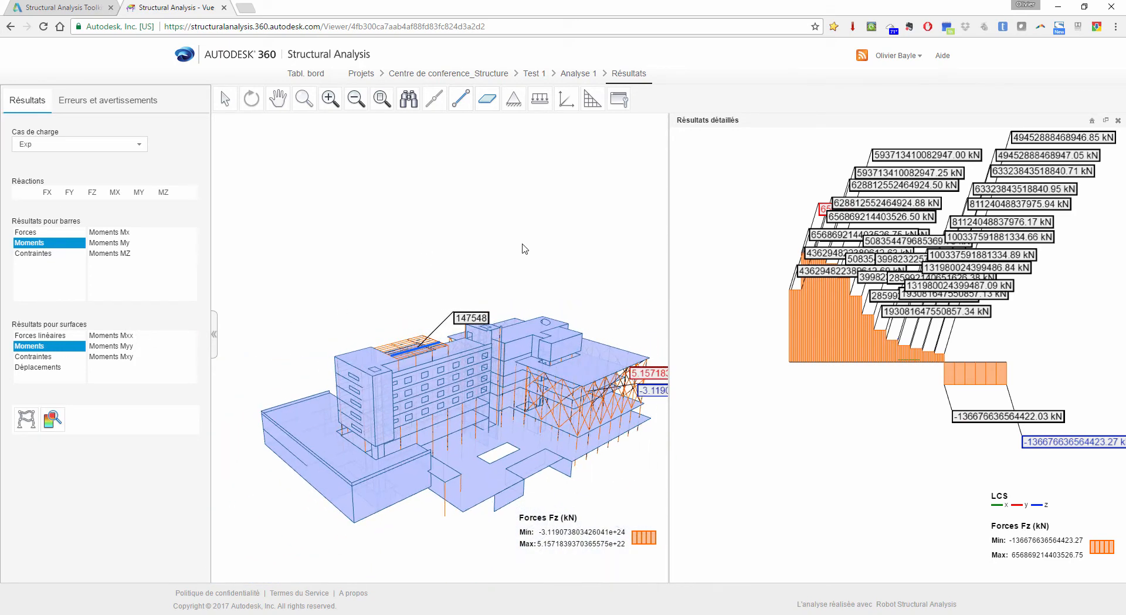
middle_drag(541, 352, 540, 329)
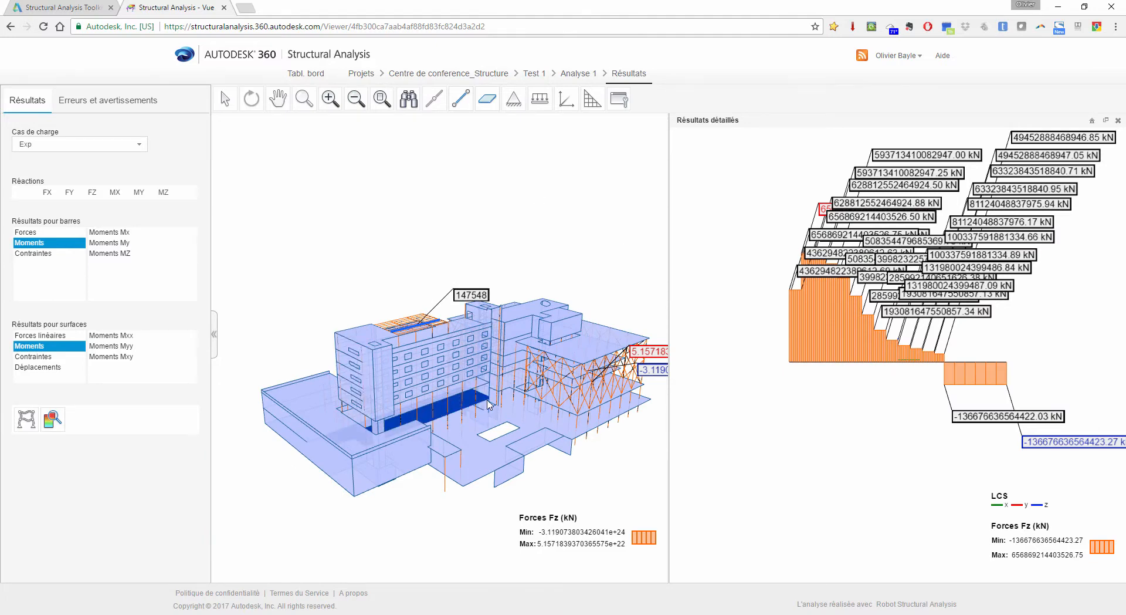
Go to the project Centre de conference_Structure and open the PDF report Rapport 1 of Analyse 1
click(368, 76)
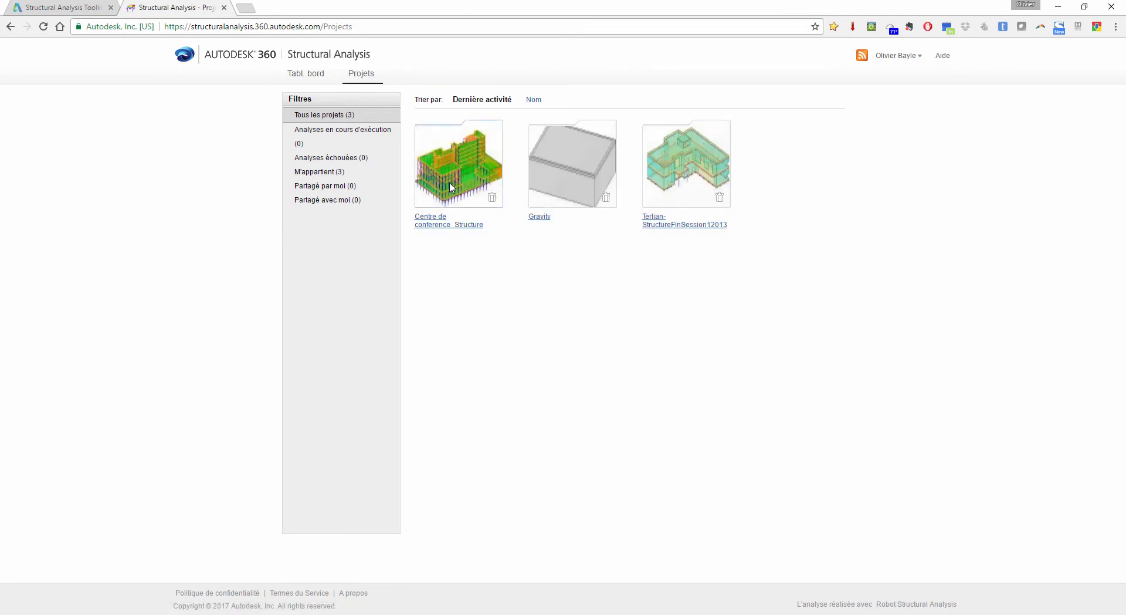
click(451, 188)
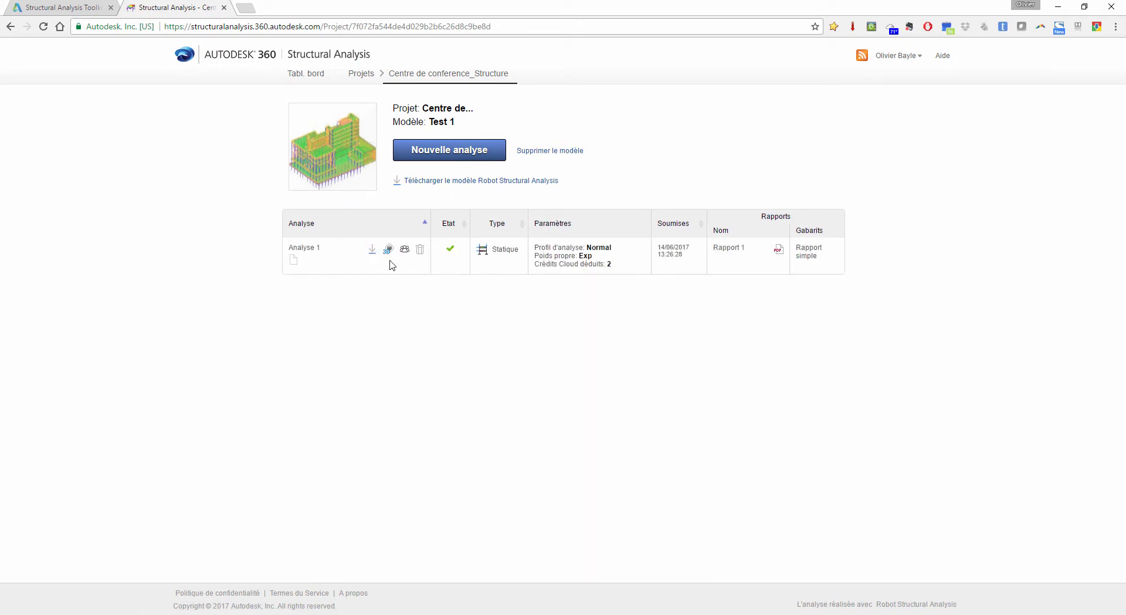
click(779, 251)
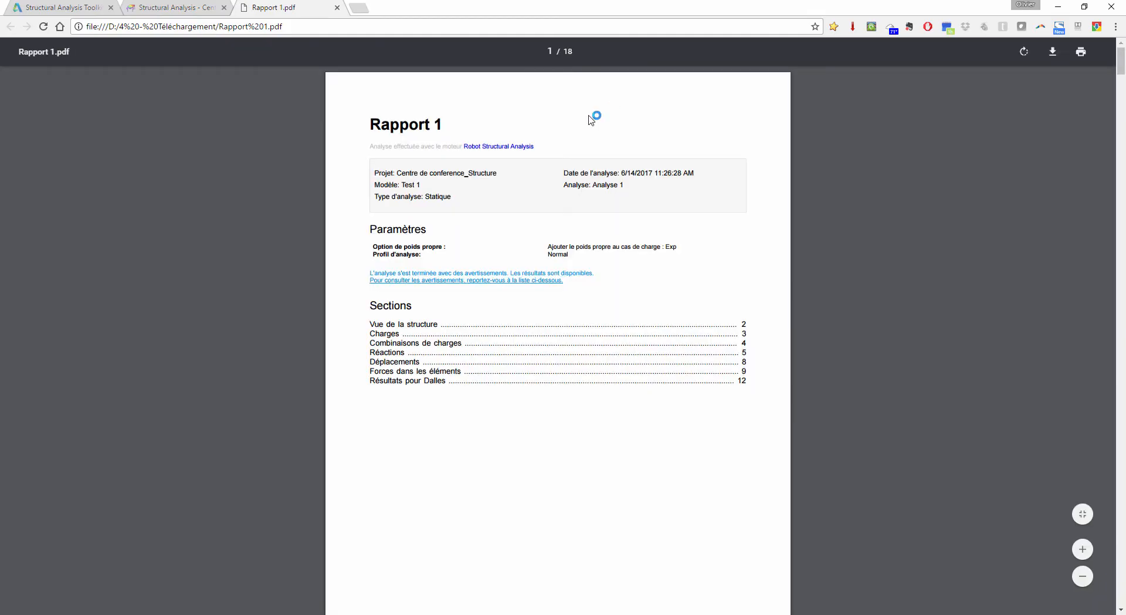
Read through the PDF report down to the slab results, and close the browser to return to Revit
scroll(475, 316, down, 15)
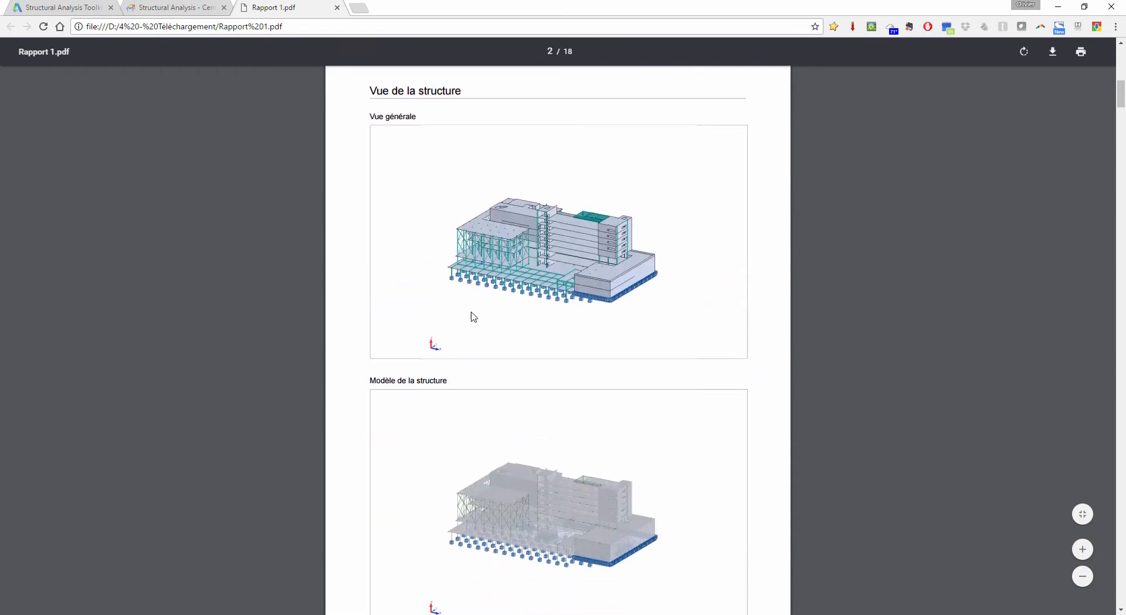
scroll(474, 317, down, 15)
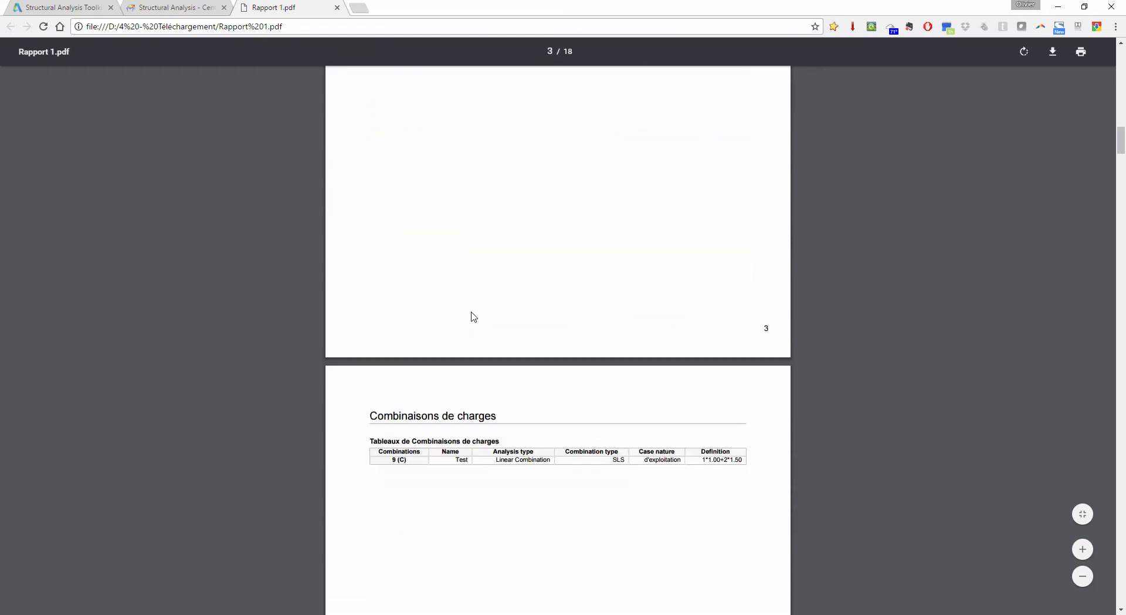
scroll(474, 316, down, 20)
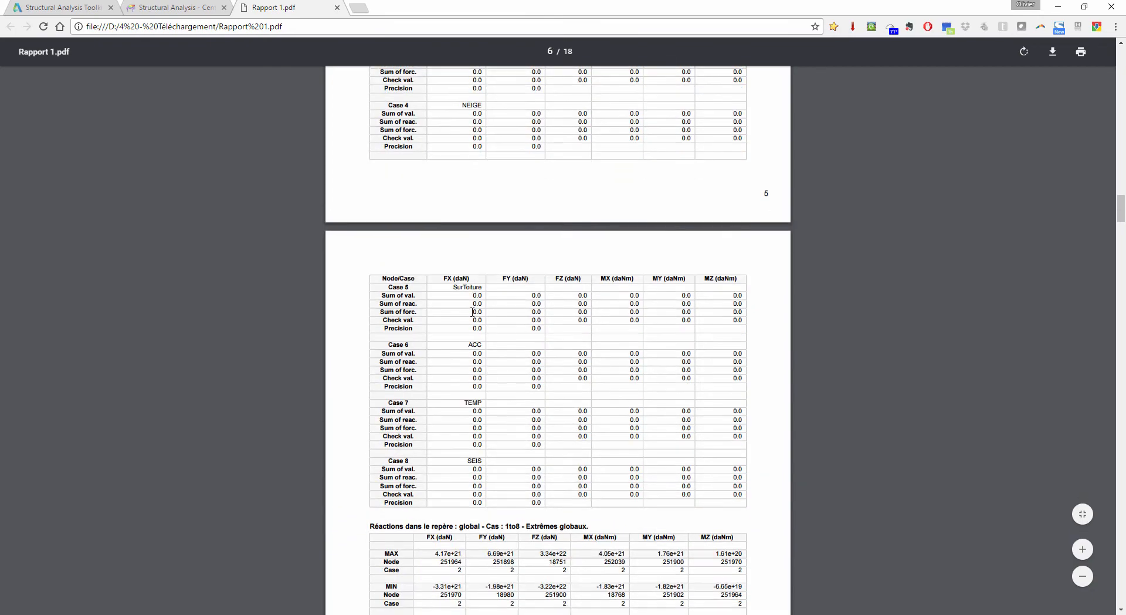
scroll(474, 317, down, 20)
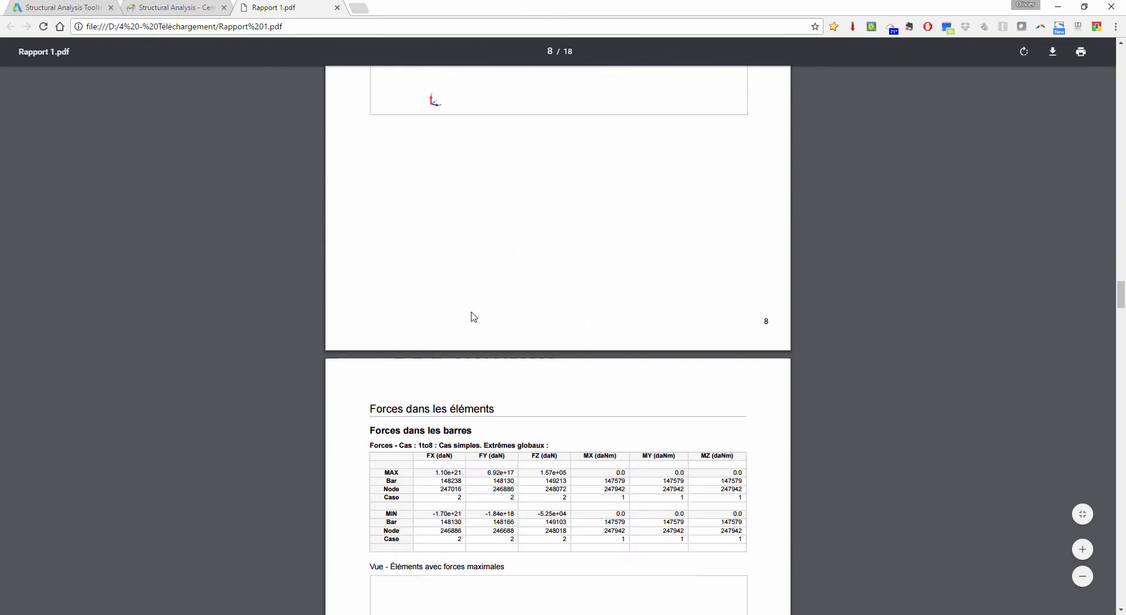
scroll(474, 317, down, 20)
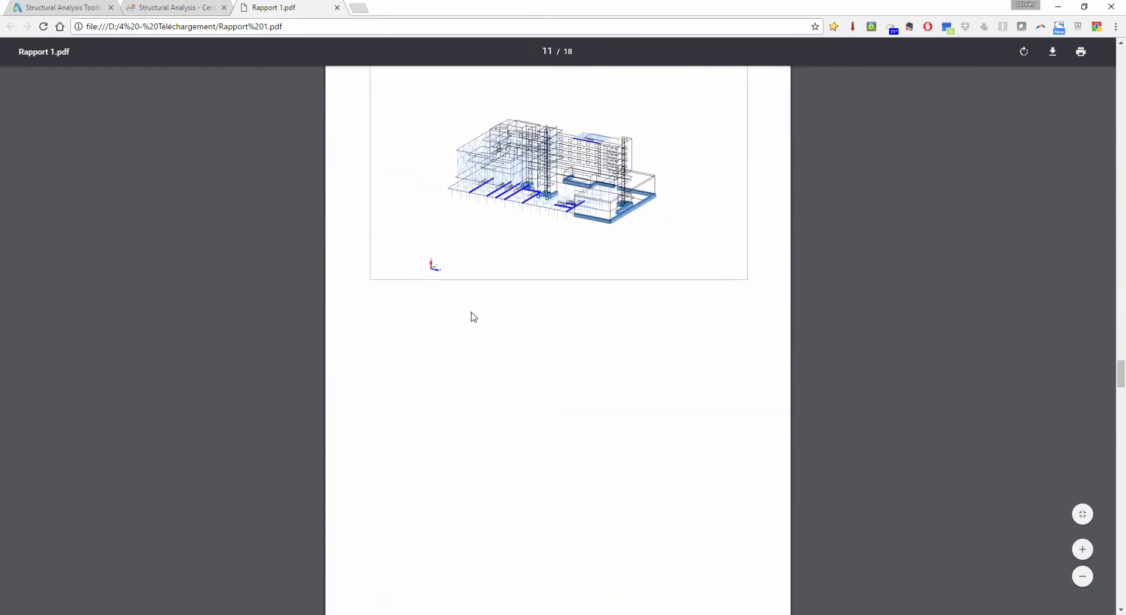
scroll(474, 317, down, 2)
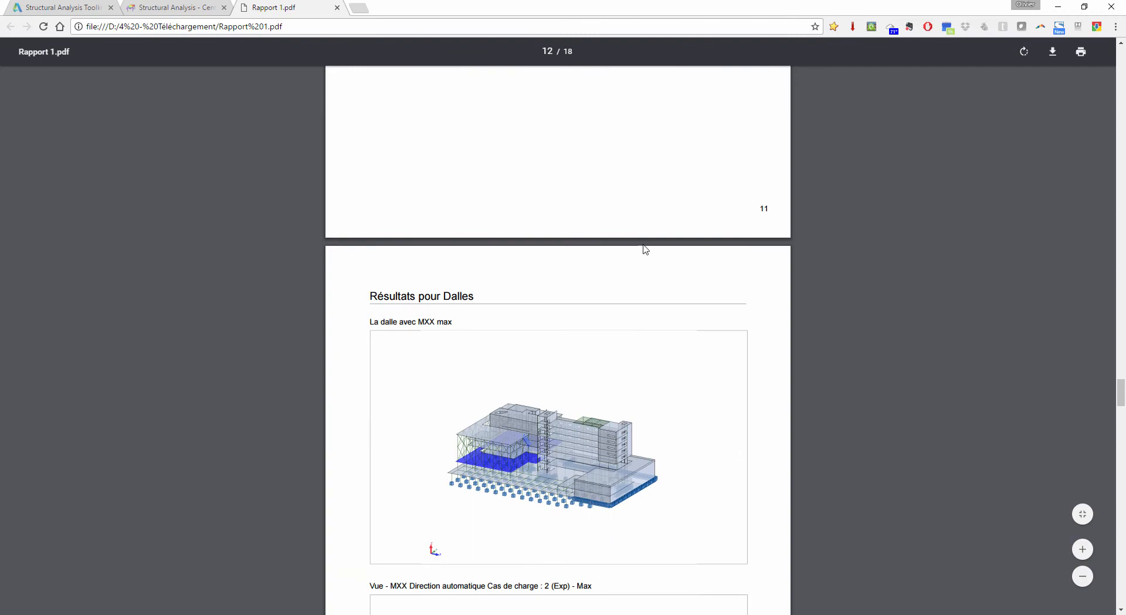
click(1112, 7)
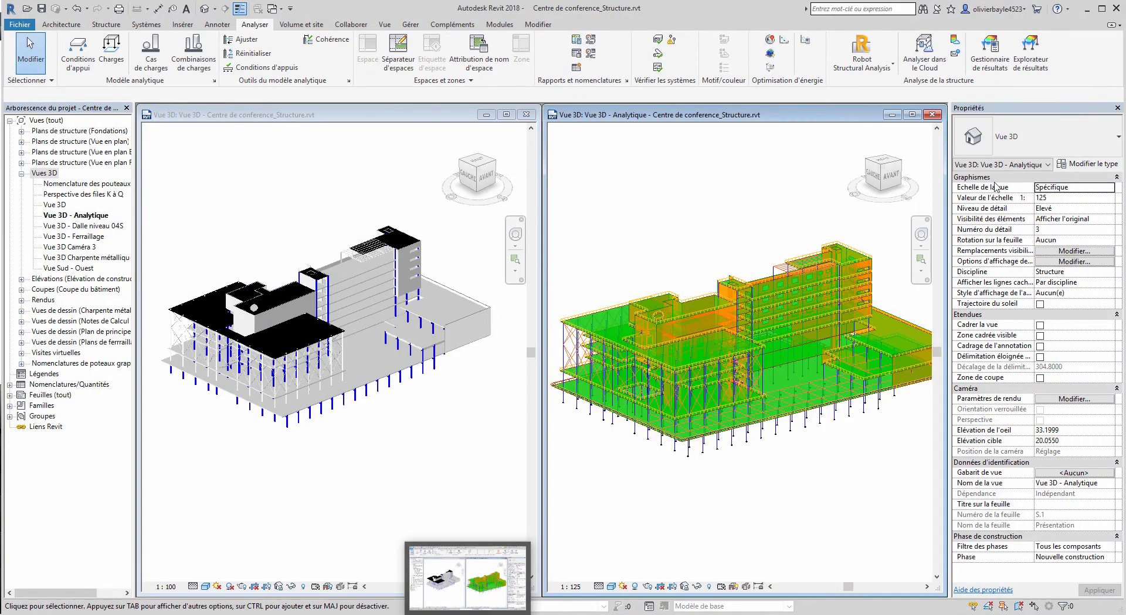
Download the Test 1 Analyse 1 results package into the project and open it in the results explorer, closing the results manager
click(979, 69)
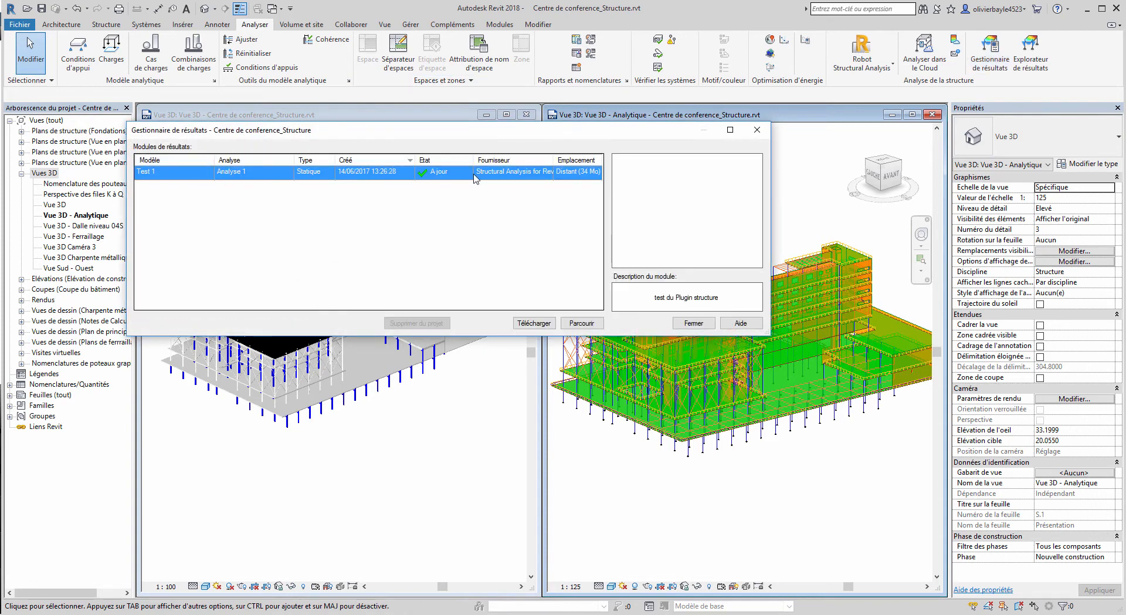
click(536, 324)
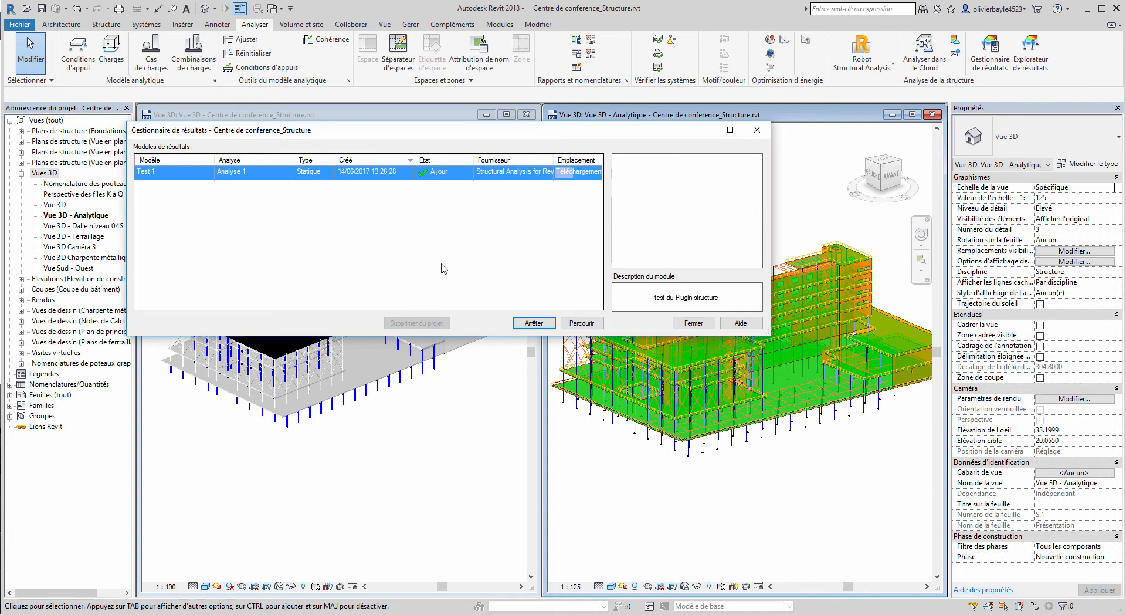
click(669, 91)
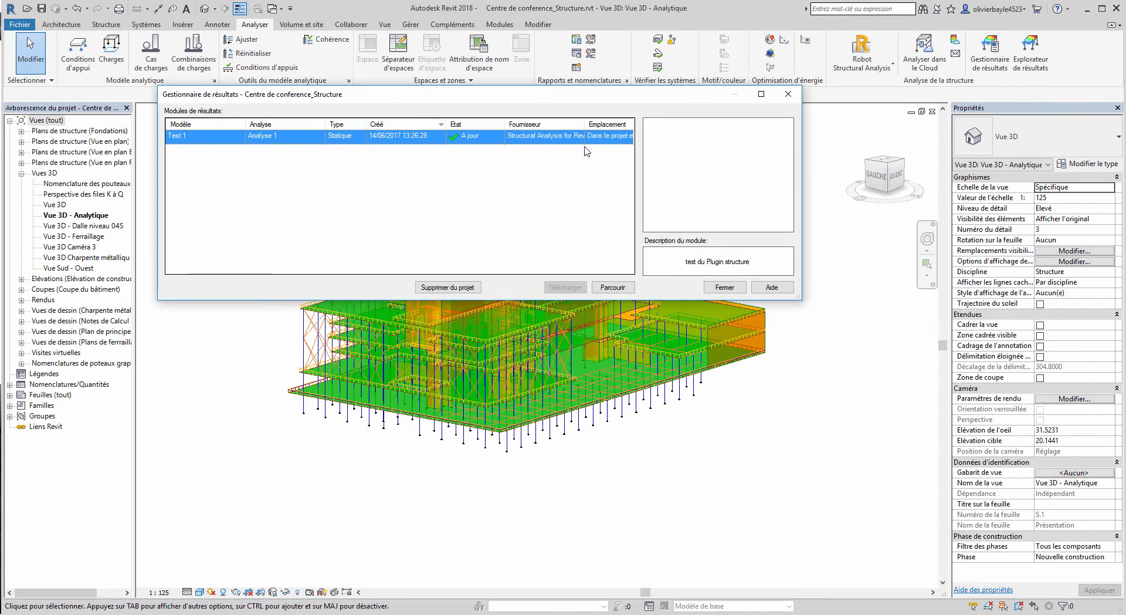
click(613, 287)
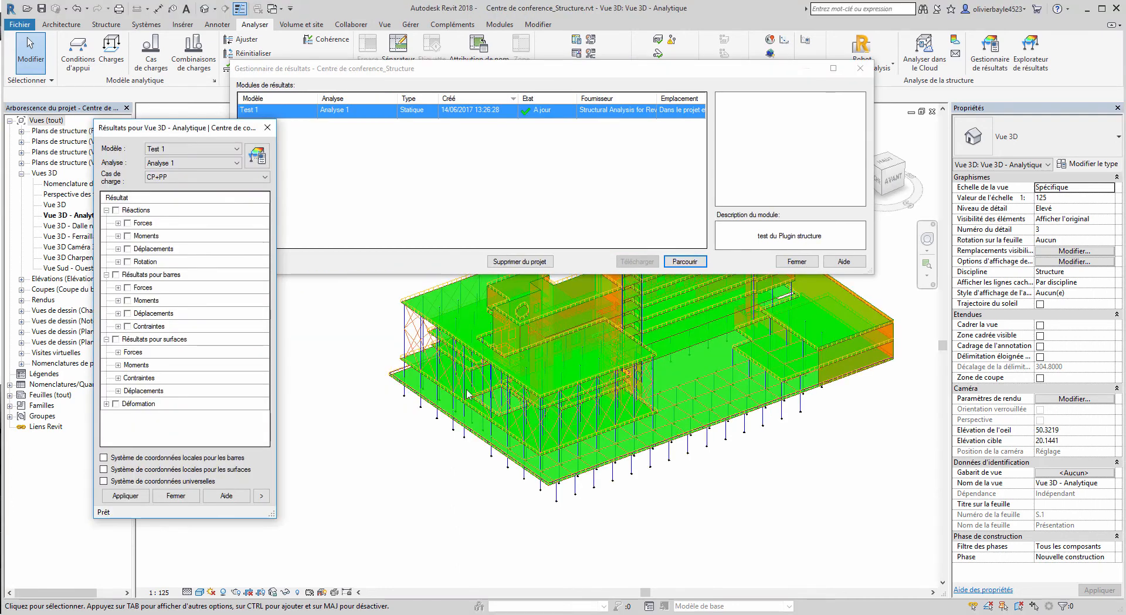
click(861, 68)
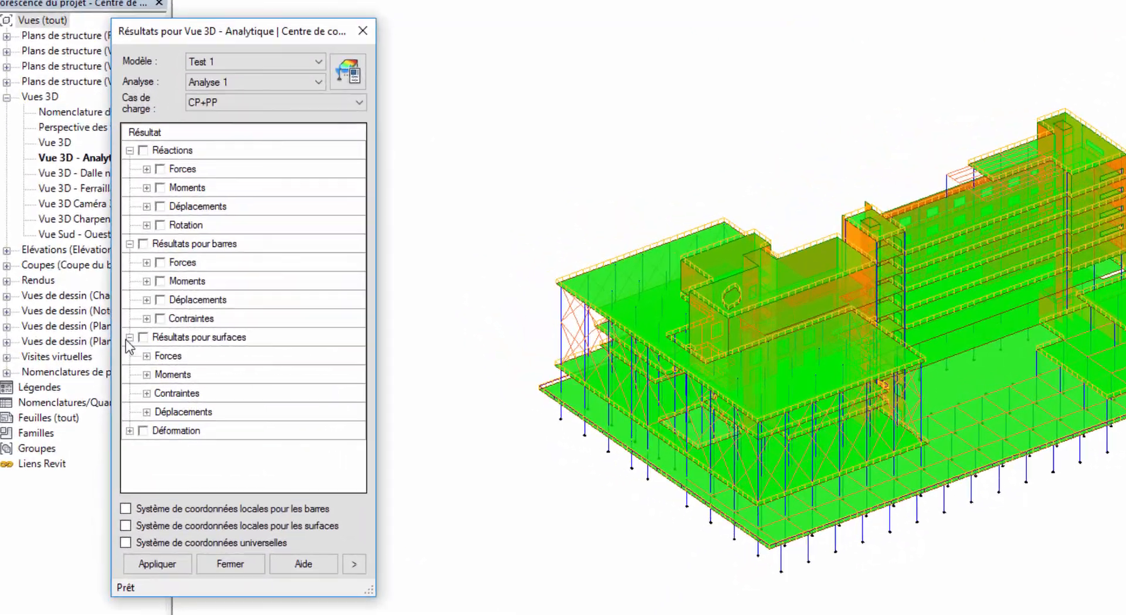
Display the surface moments Mxx for load case CP+PP on the analytical 3D view
click(106, 339)
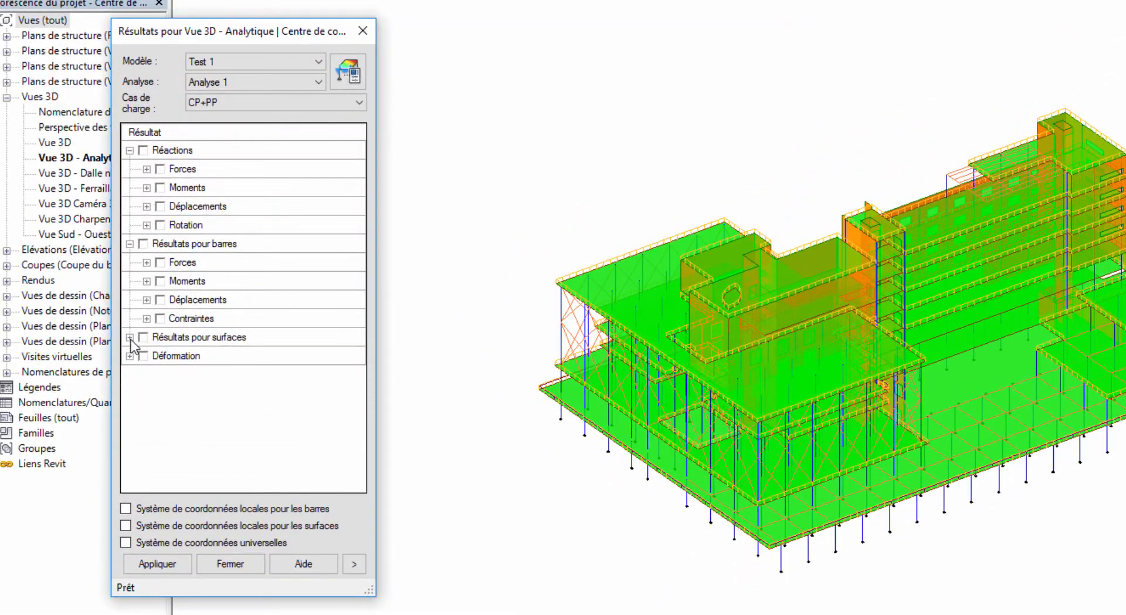
click(129, 338)
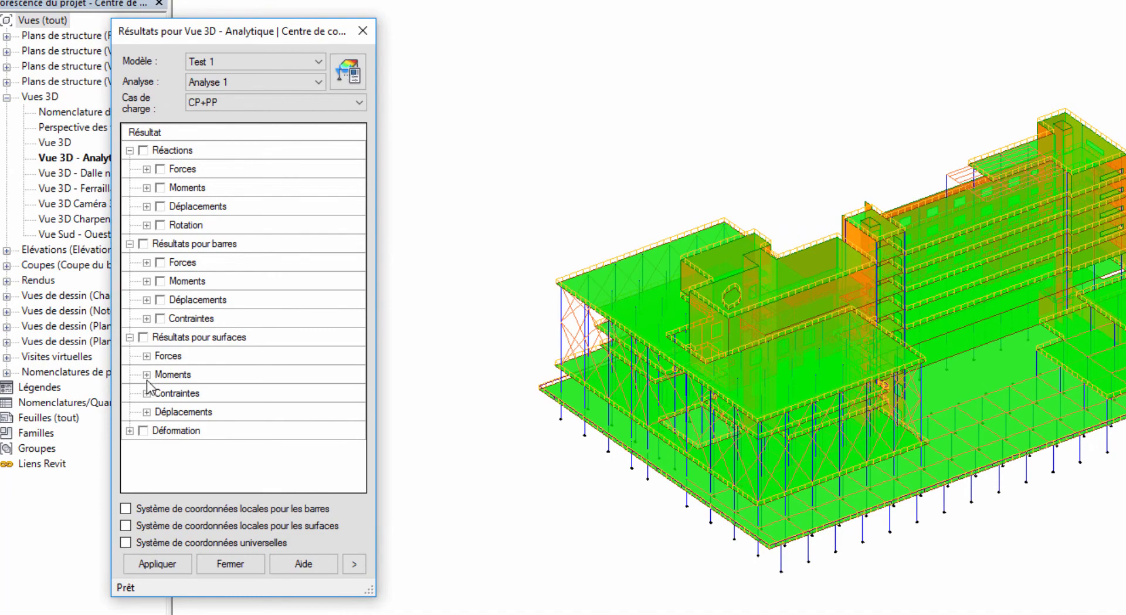
click(147, 374)
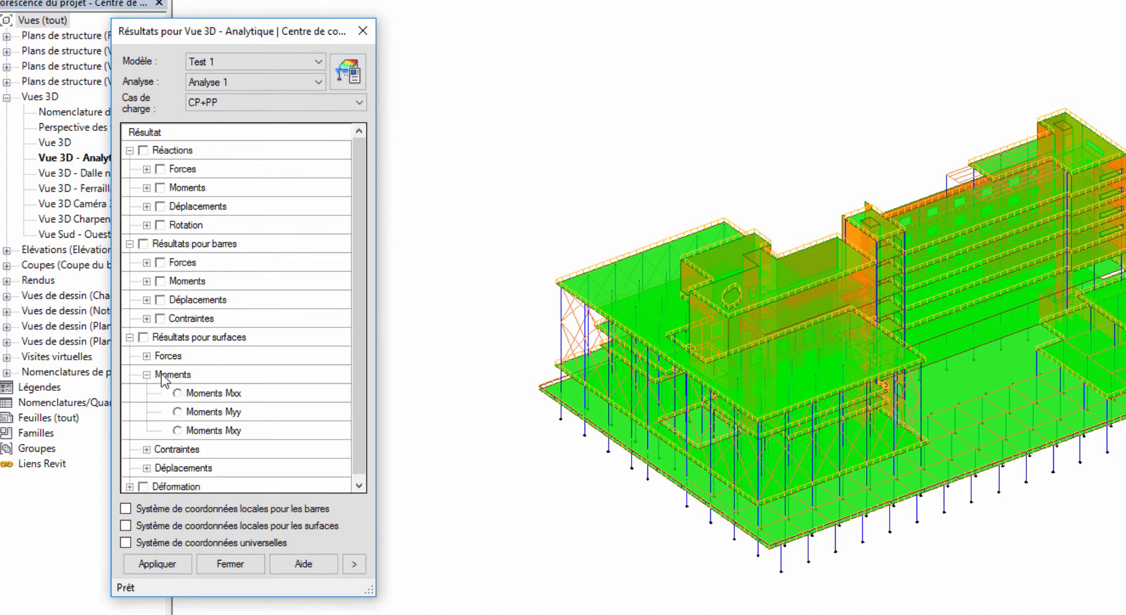
click(178, 393)
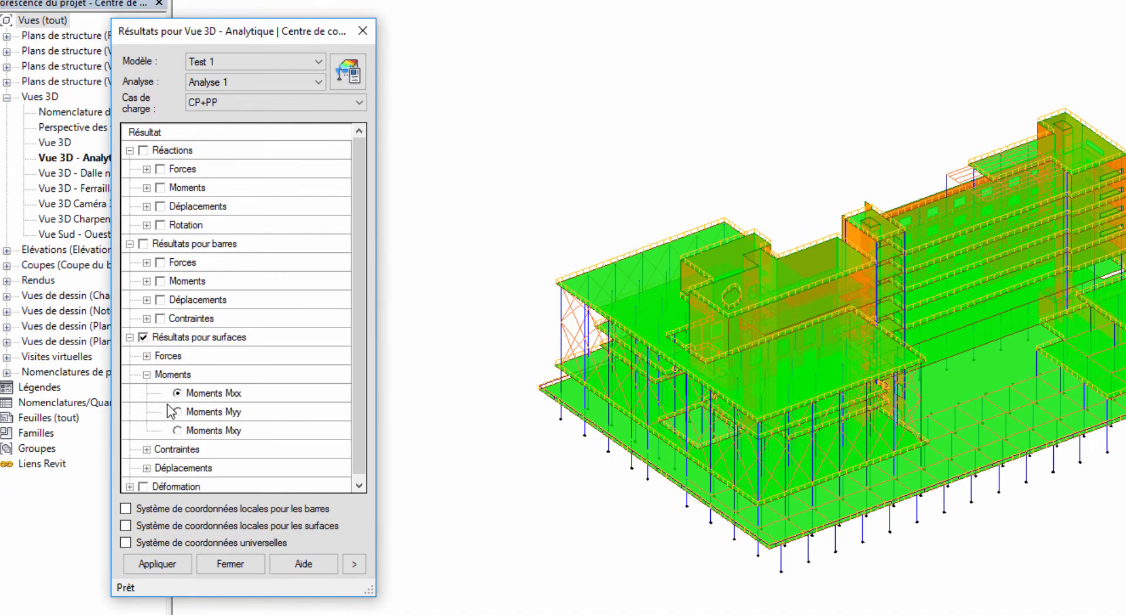
click(168, 564)
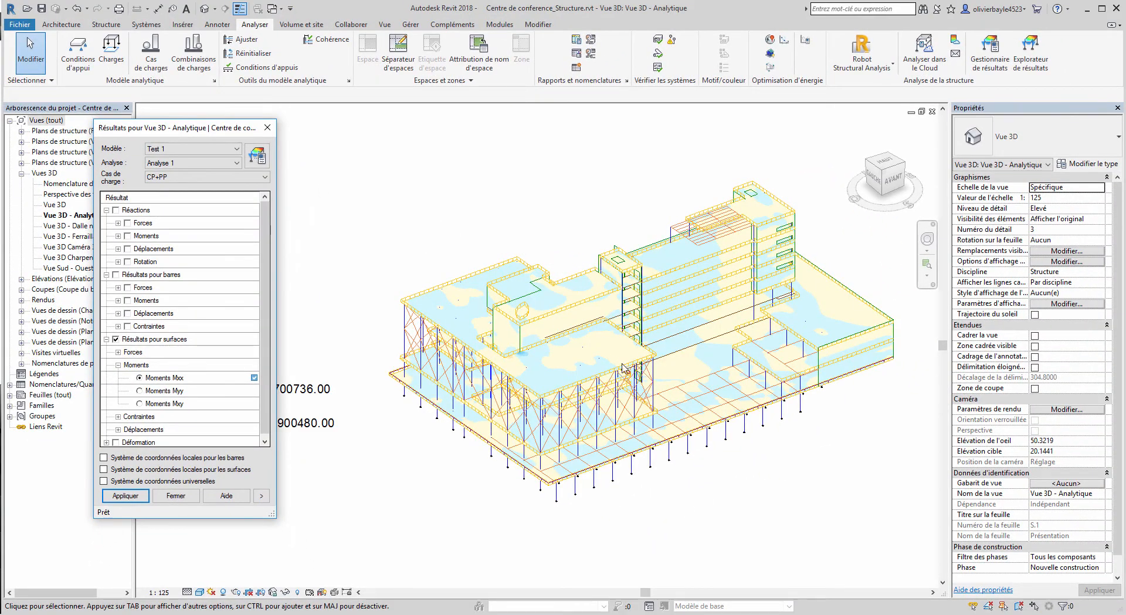
Examine the Mxx results legend and the parameter, colour and legend settings of its analysis display style, and return to the model
mouse_move(623, 365)
middle_down()
mouse_move(575, 393)
mouse_move(623, 370)
middle_up()
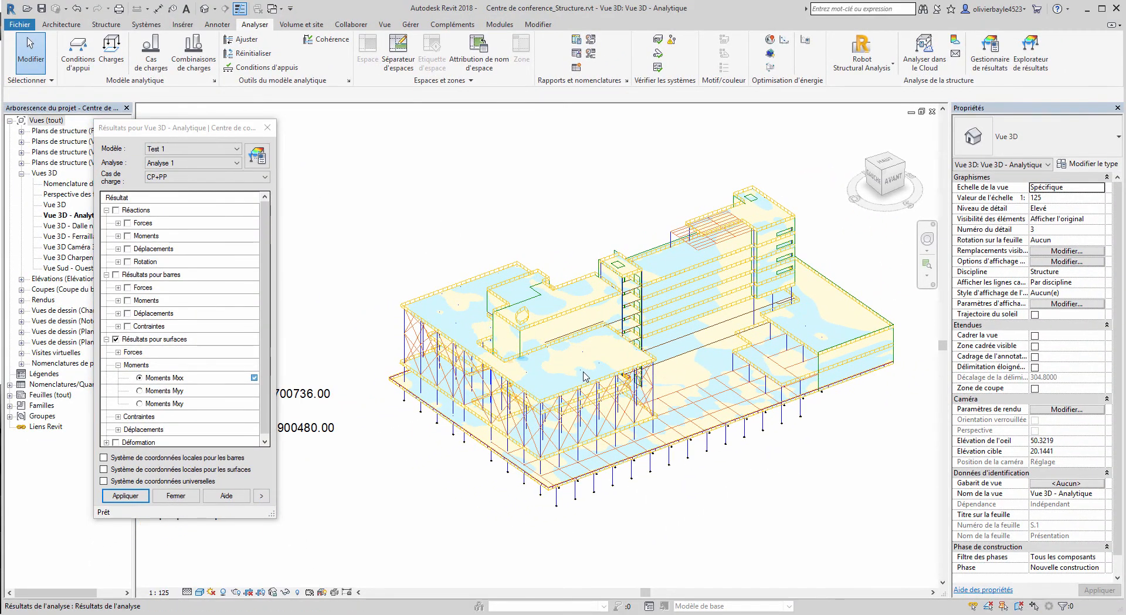
mouse_move(418, 172)
middle_down()
mouse_move(576, 149)
mouse_move(610, 125)
middle_up()
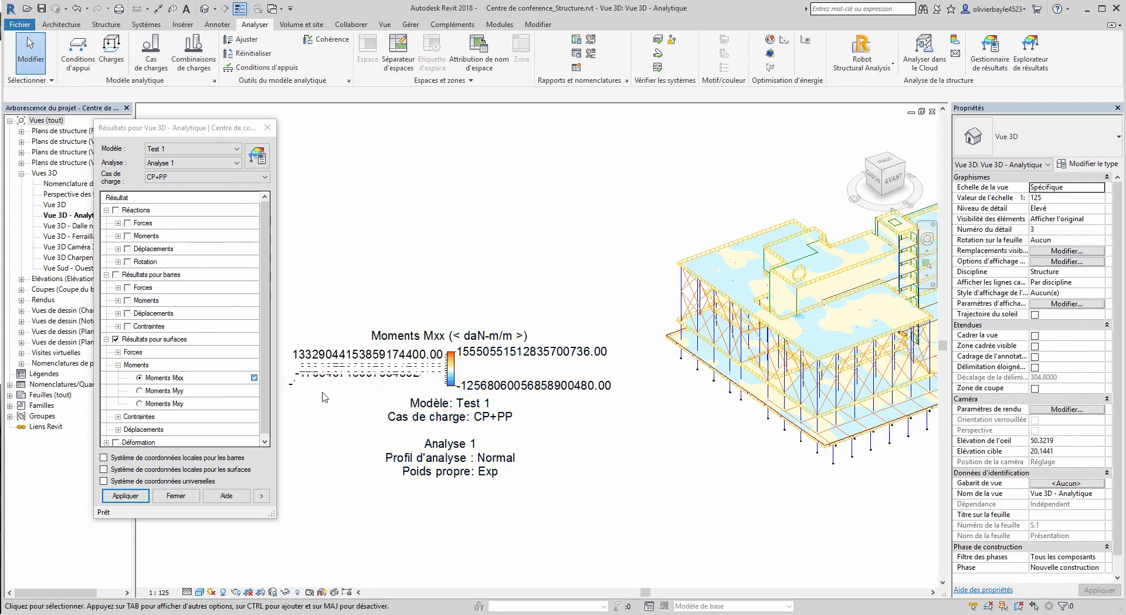
click(441, 361)
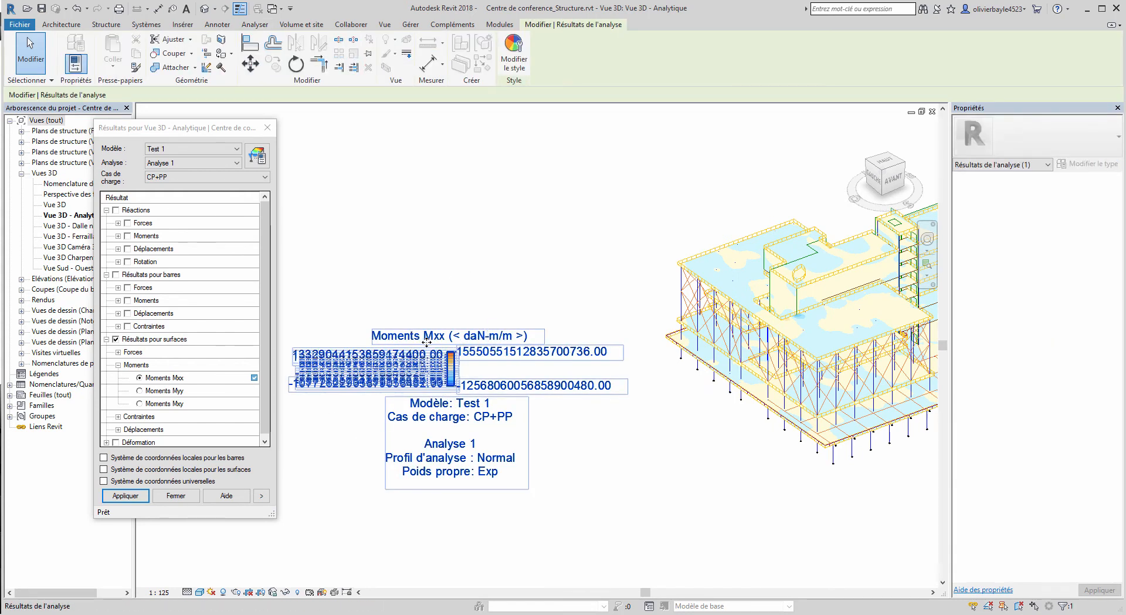
click(514, 58)
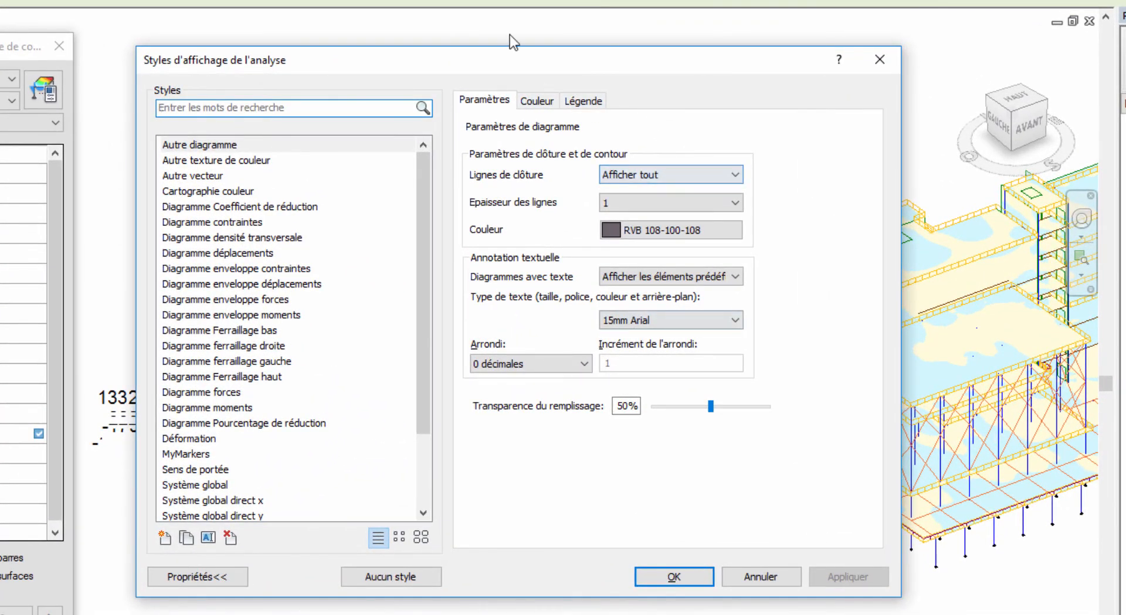
click(538, 100)
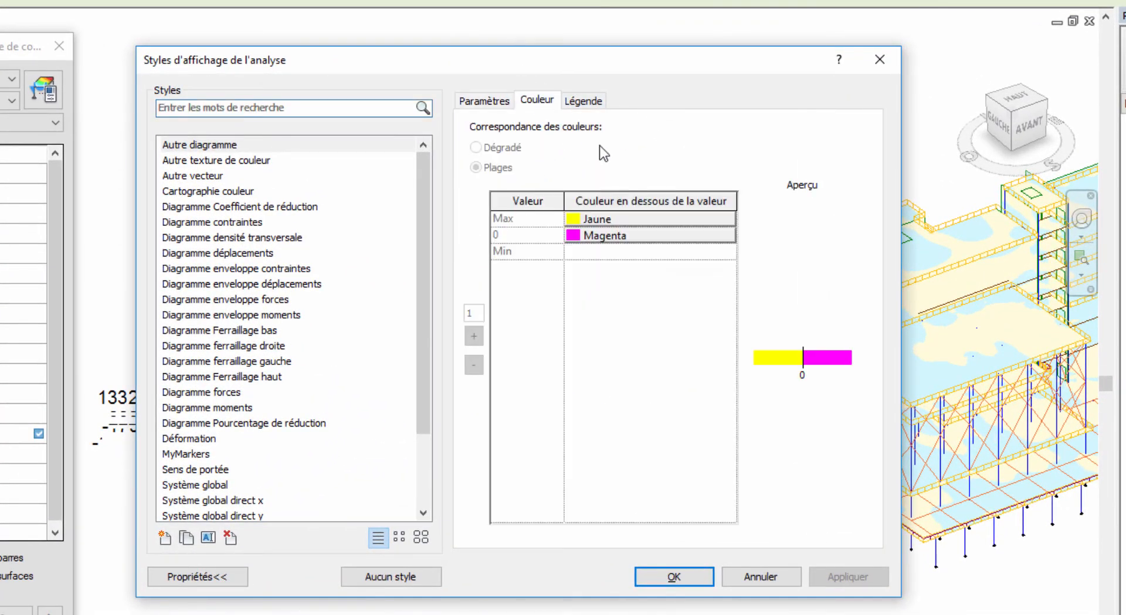
click(584, 101)
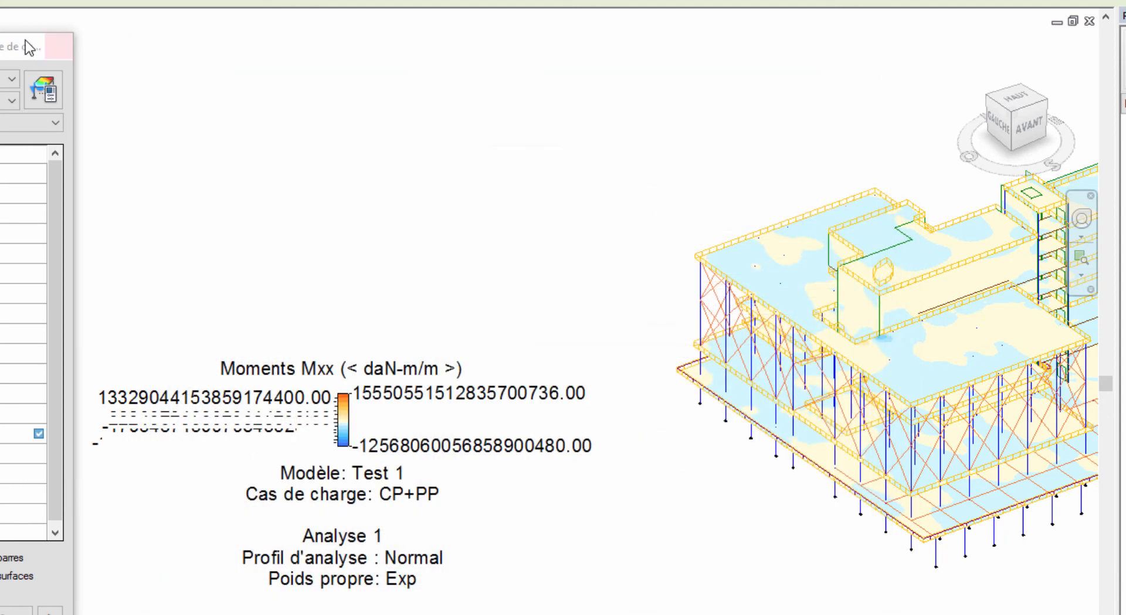
drag(28, 45, 158, 51)
middle_drag(616, 269, 588, 270)
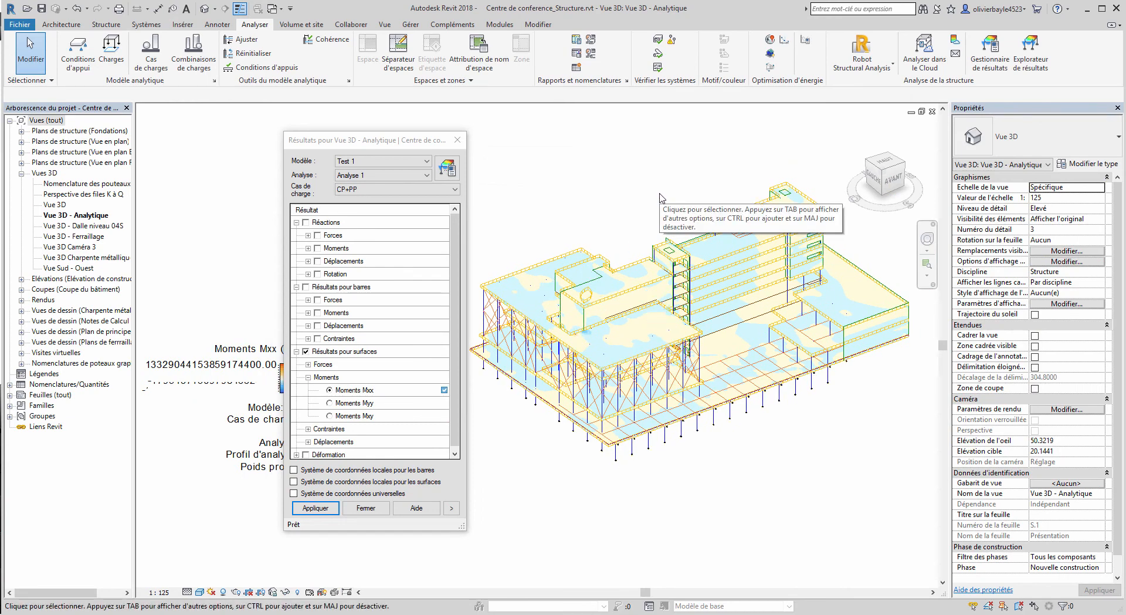